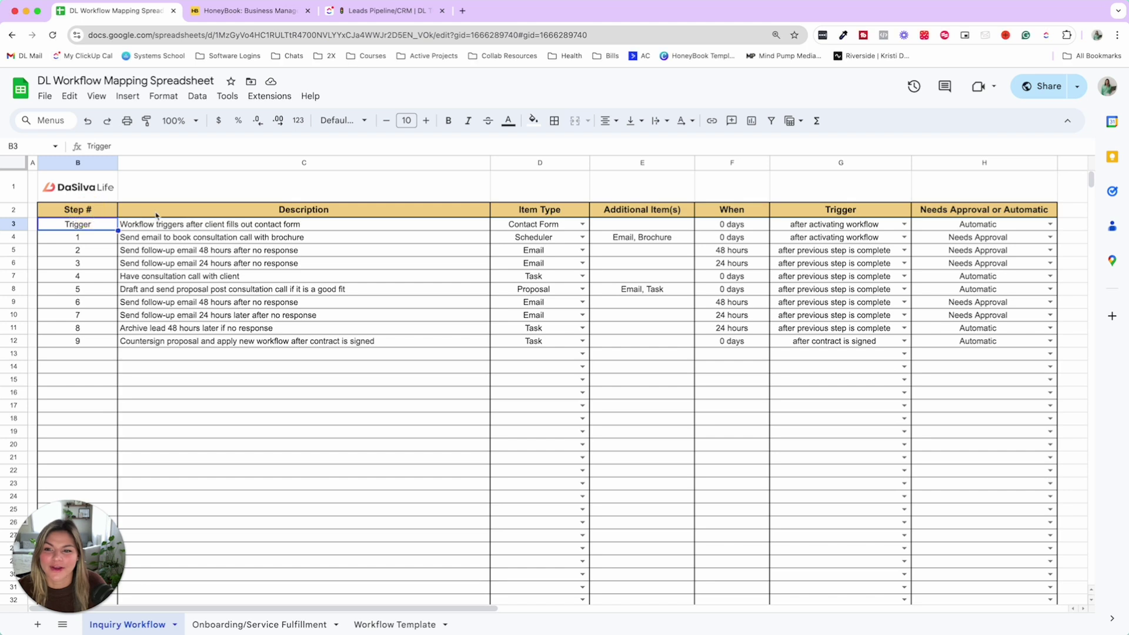
Step: Select the trigger row's cells, then open the Onboarding/Service Fulfillment sheet
click(219, 225)
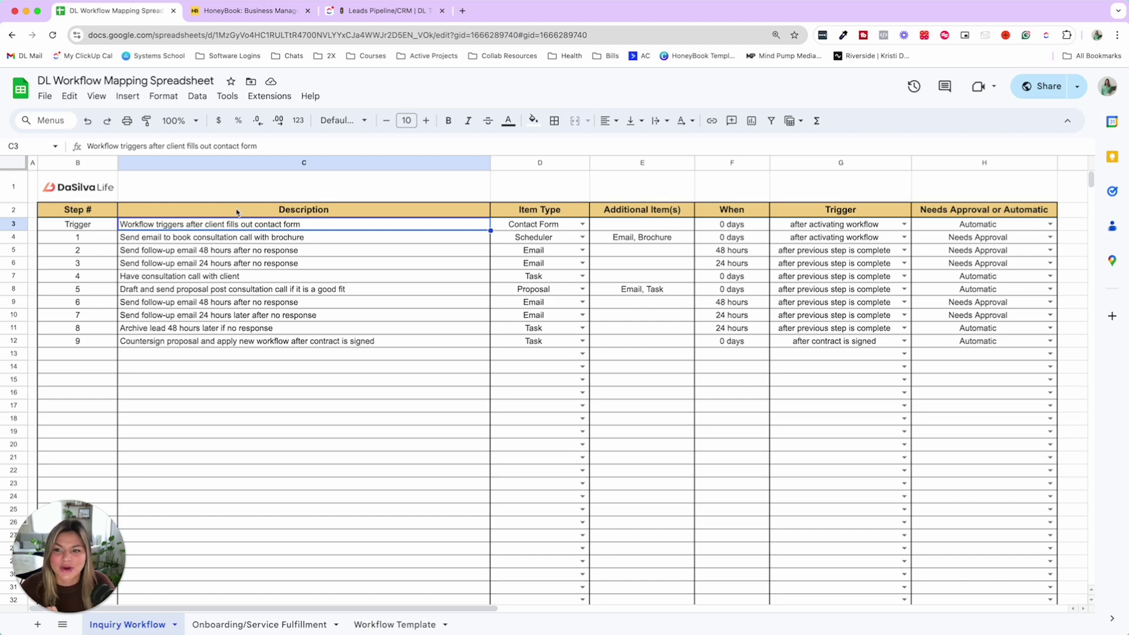
click(90, 223)
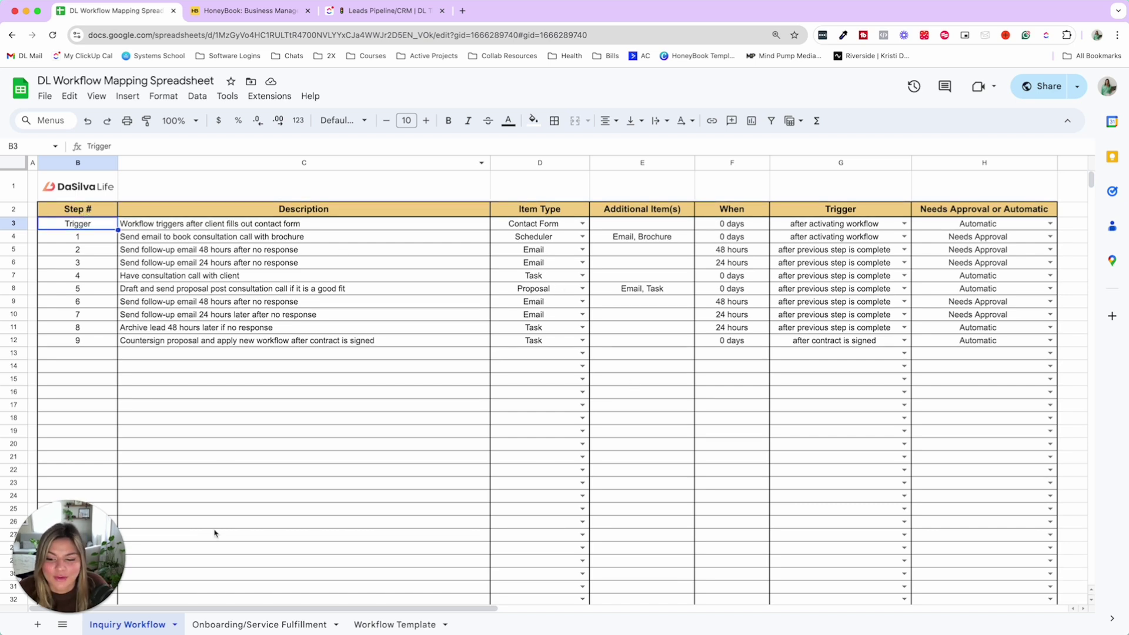
click(272, 626)
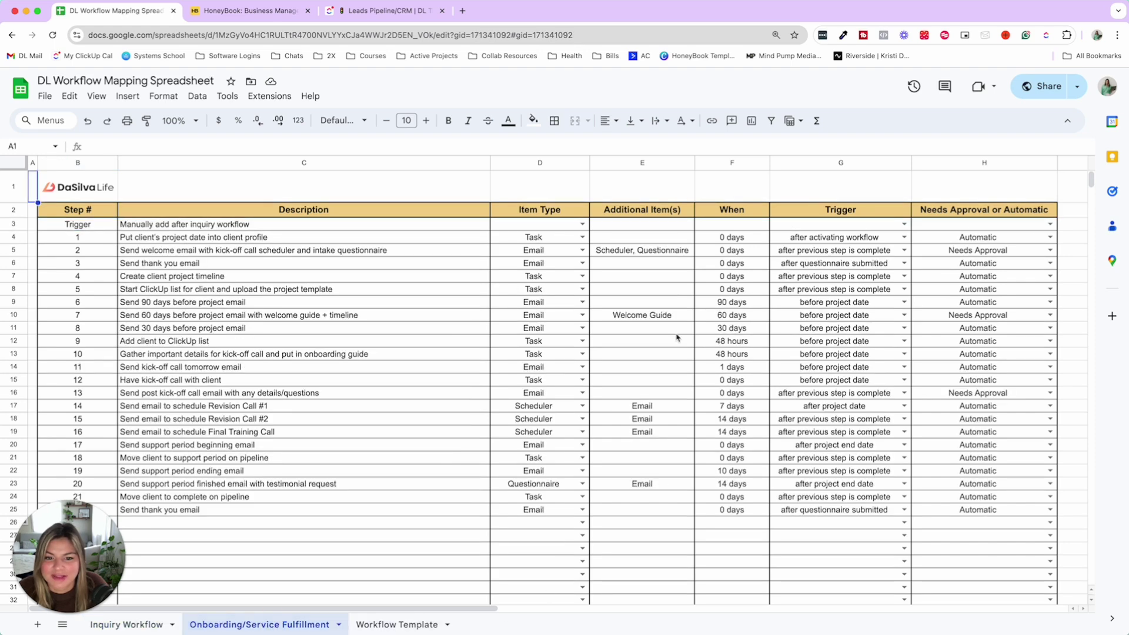
Step: Return to the Inquiry Workflow sheet, then move to the HoneyBook browser tab
click(147, 625)
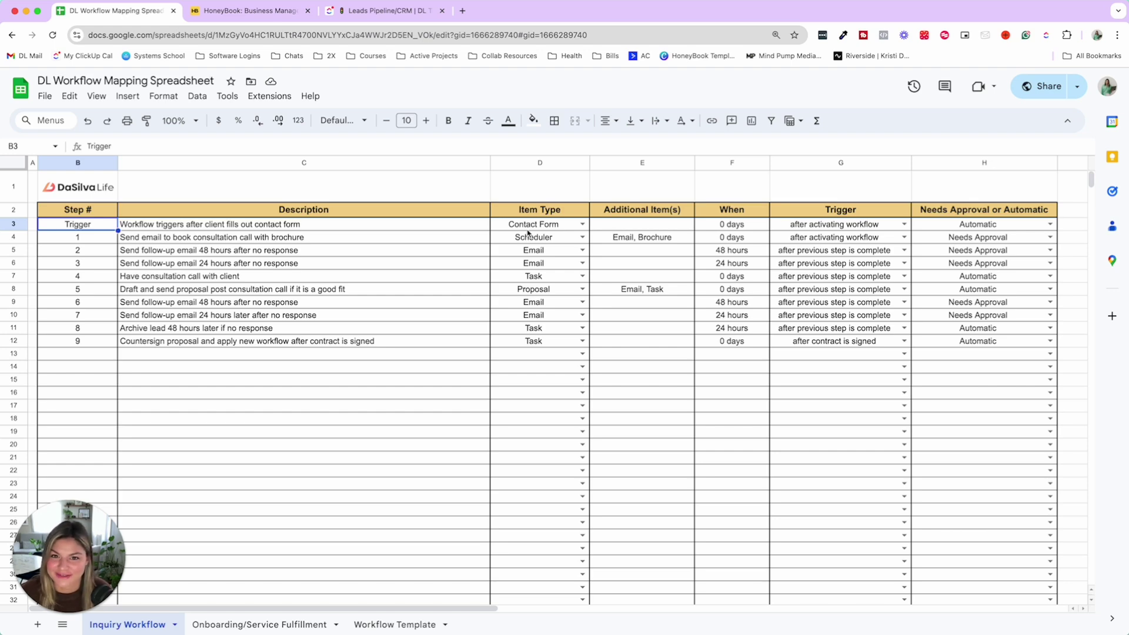
key(ctrl+Tab)
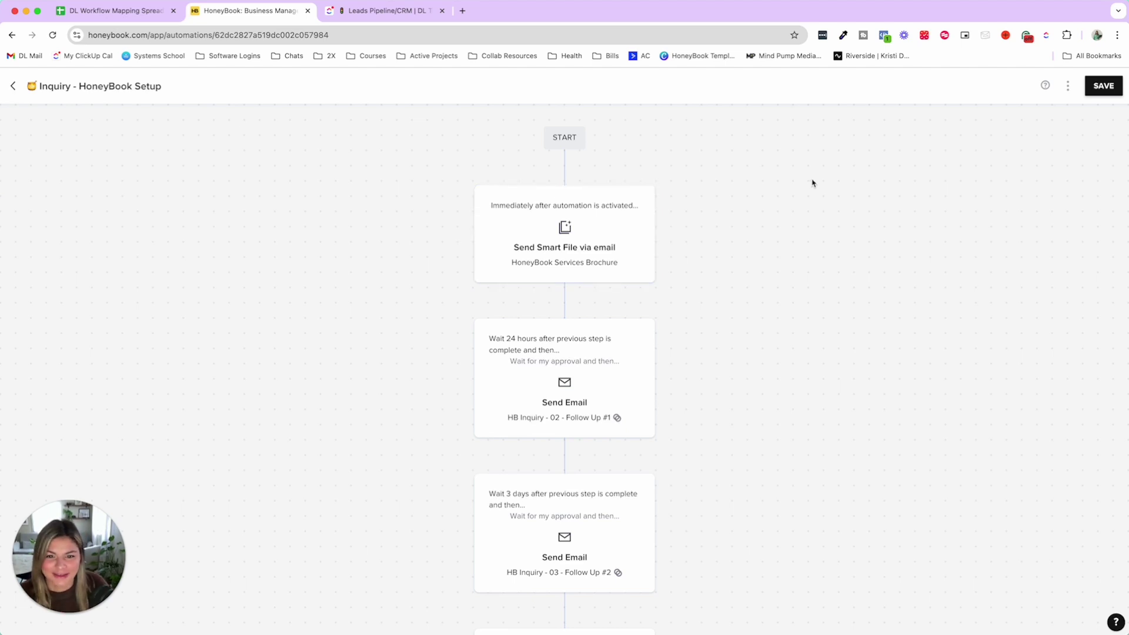
Step: Scroll through the inquiry automation's steps, then go back to the Automations list
scroll(597, 210, down, 5)
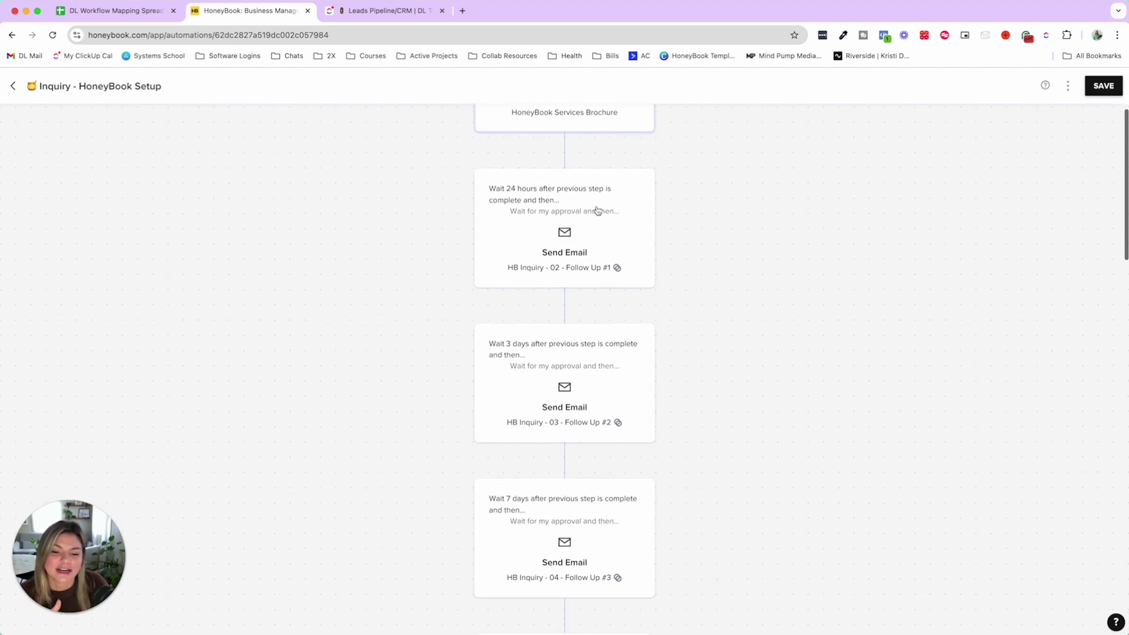
scroll(598, 210, down, 2)
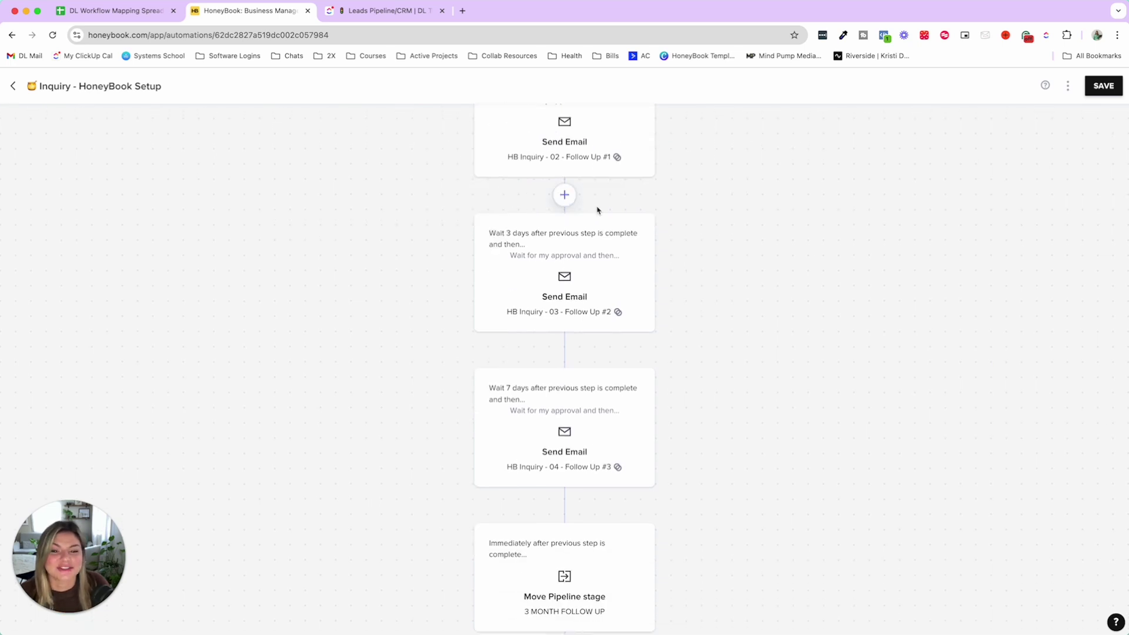
scroll(597, 210, down, 8)
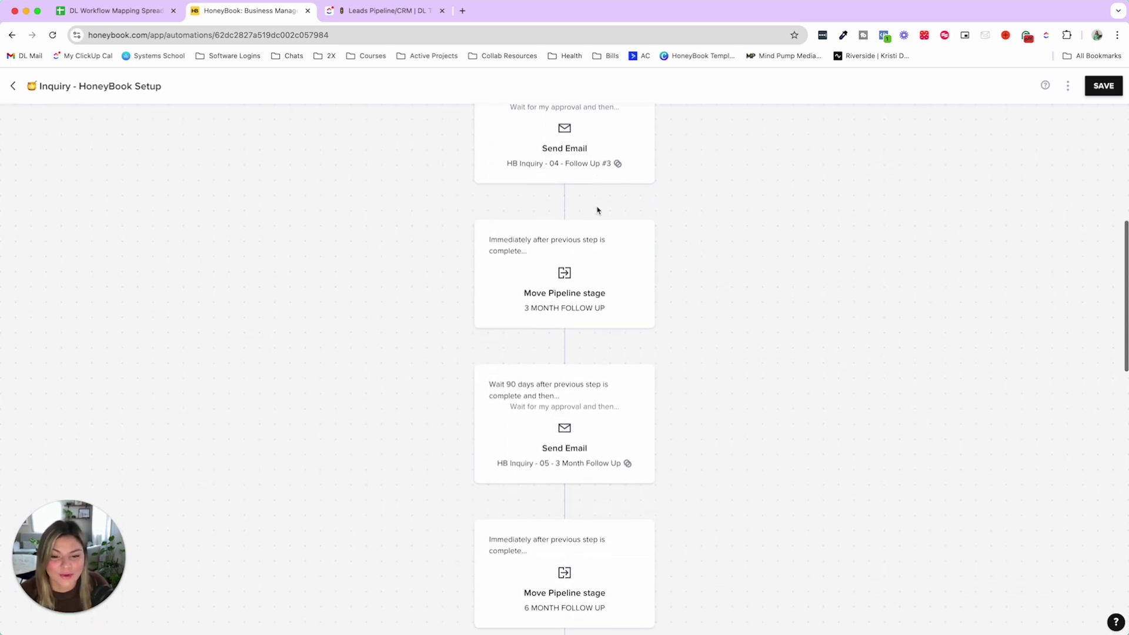
scroll(597, 210, down, 4)
scroll(598, 210, up, 15)
scroll(598, 210, up, 4)
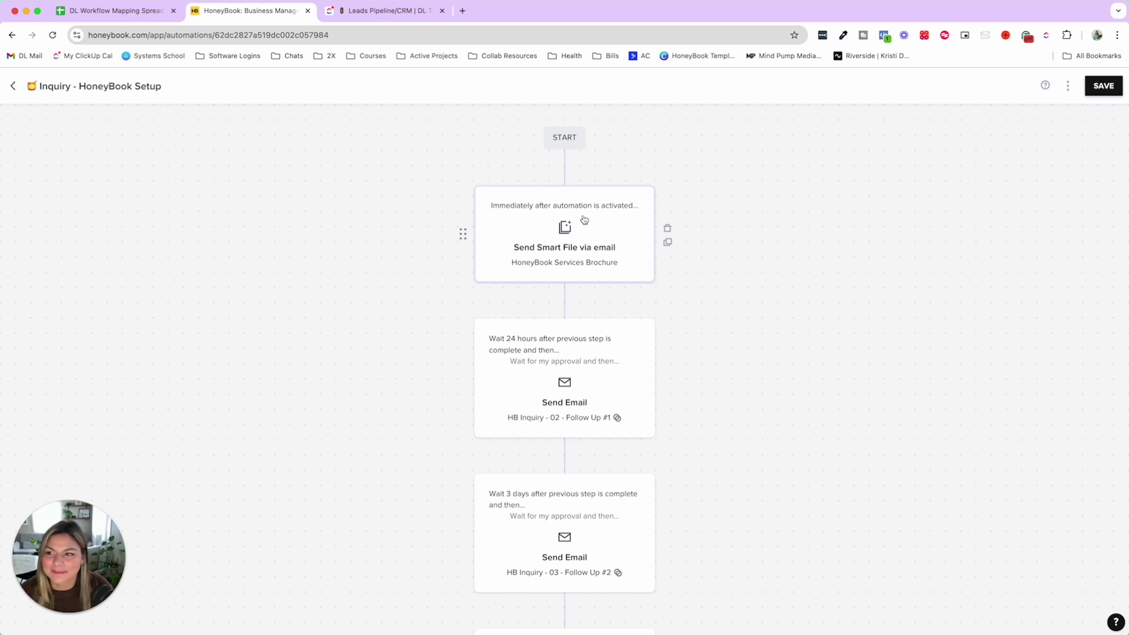
click(13, 87)
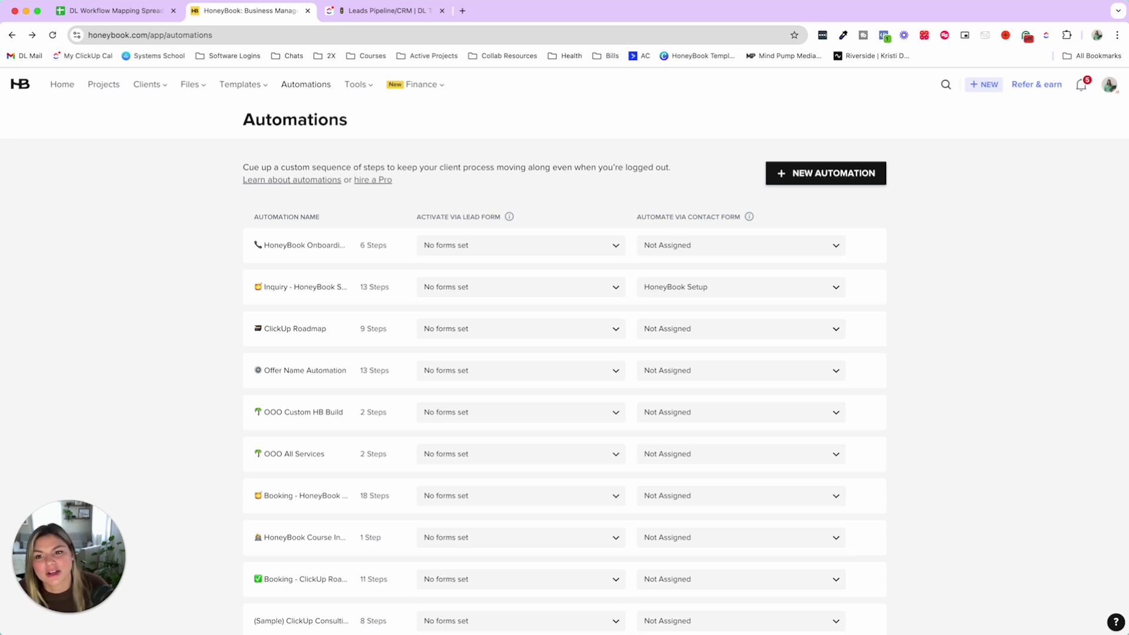
Step: Go to the Scheduler page from the Tools menu
click(358, 86)
click(379, 145)
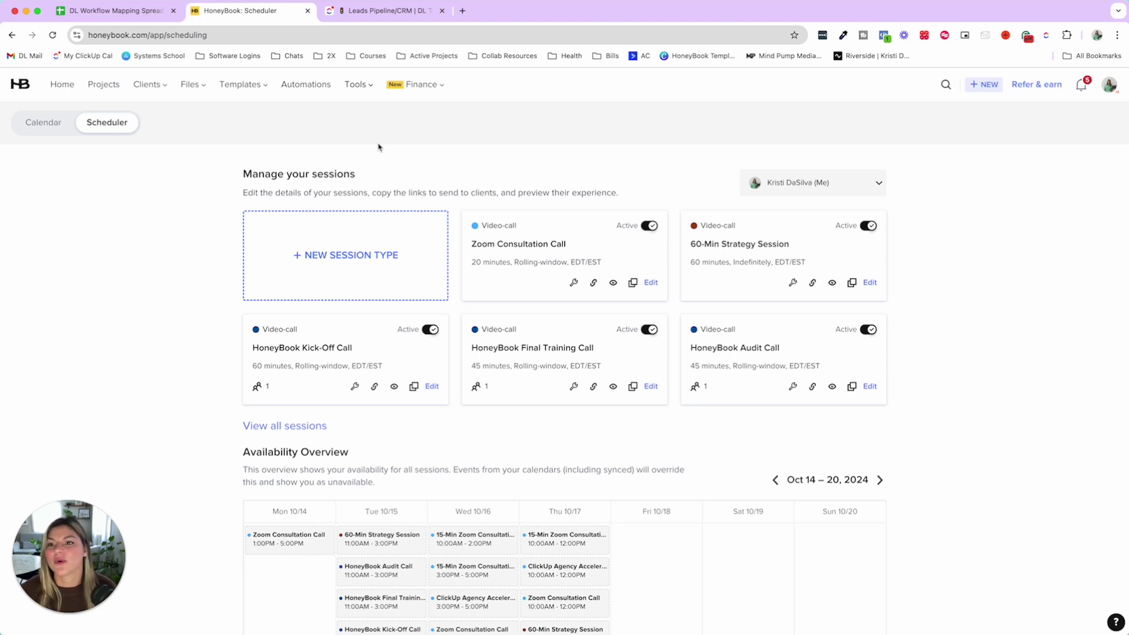
Step: Open the Templates dropdown to see the available template types
click(264, 86)
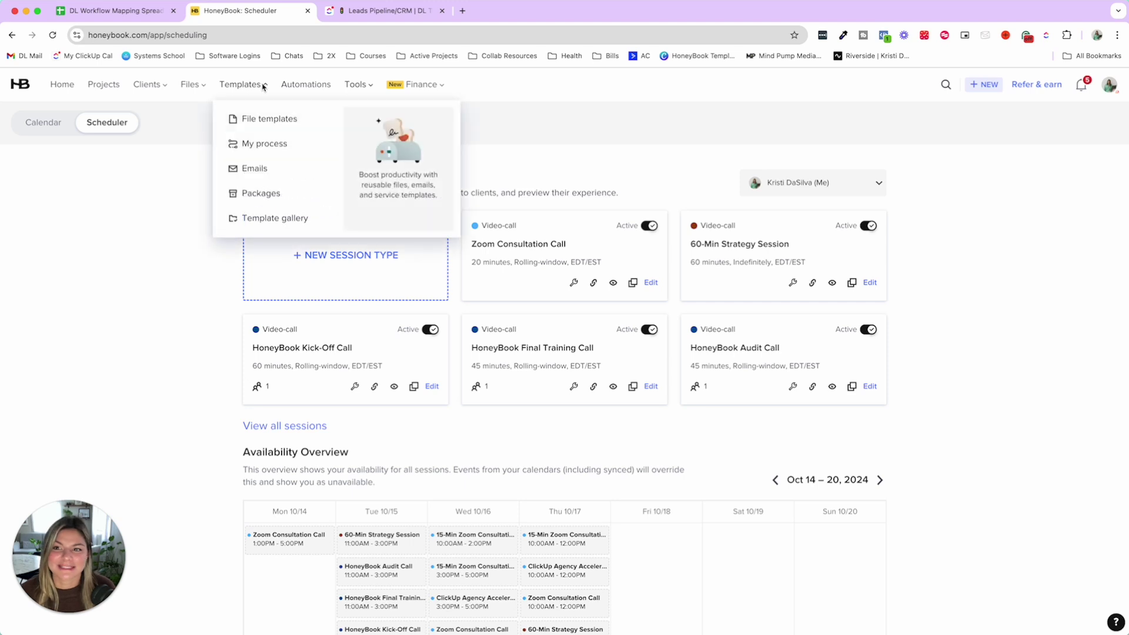
Step: Open the Growth Gurus Pricing Guide file template and scroll through its client preview
click(263, 122)
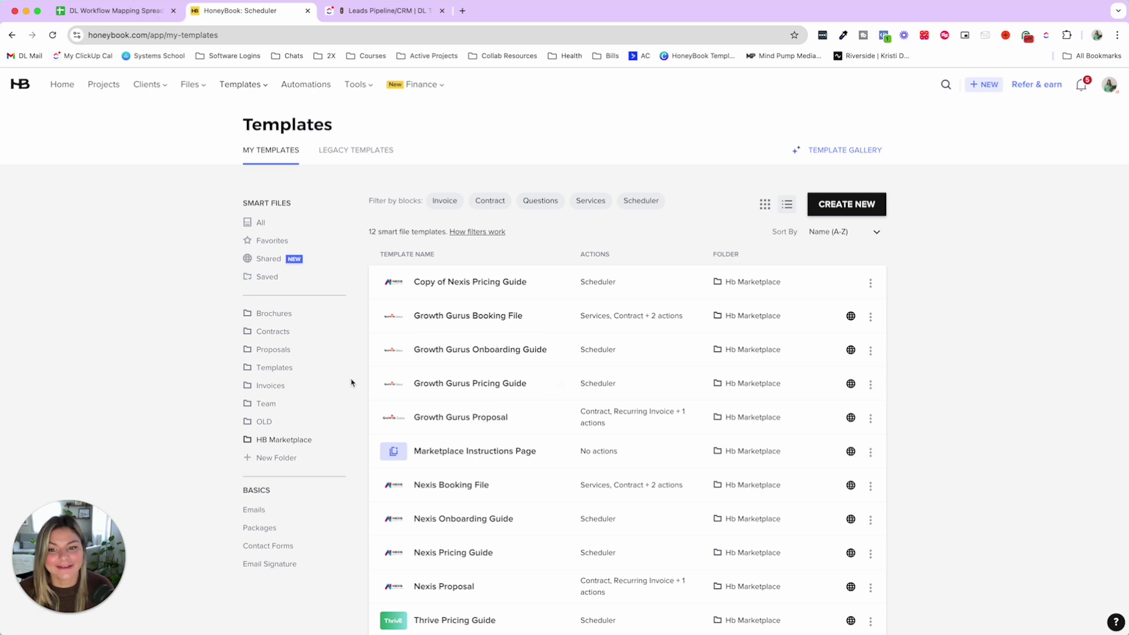
click(473, 389)
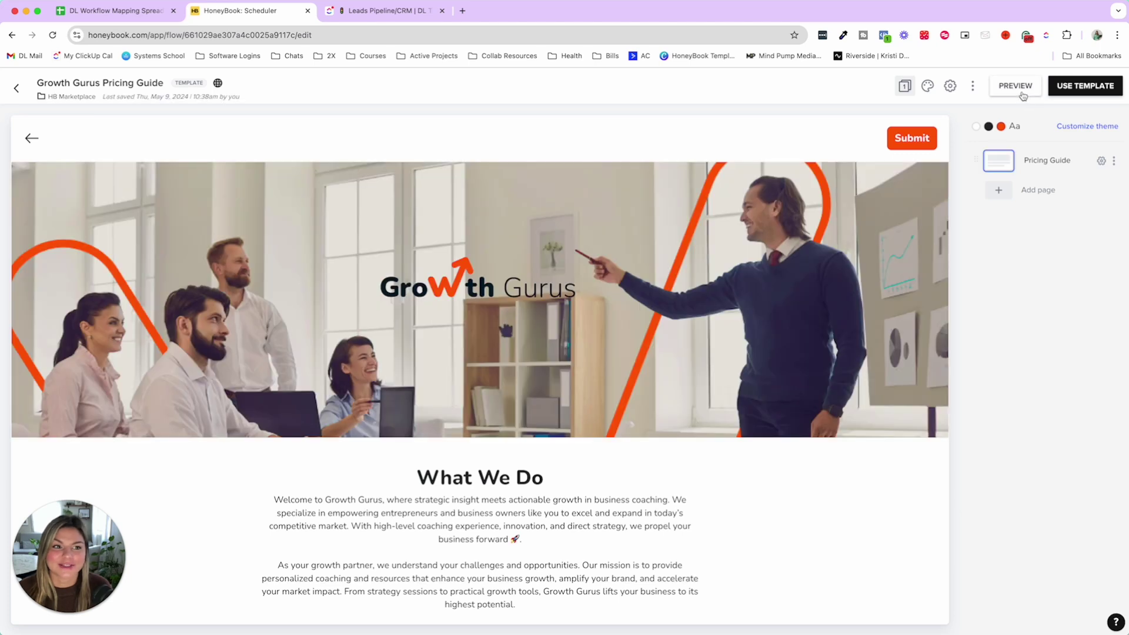
click(1022, 91)
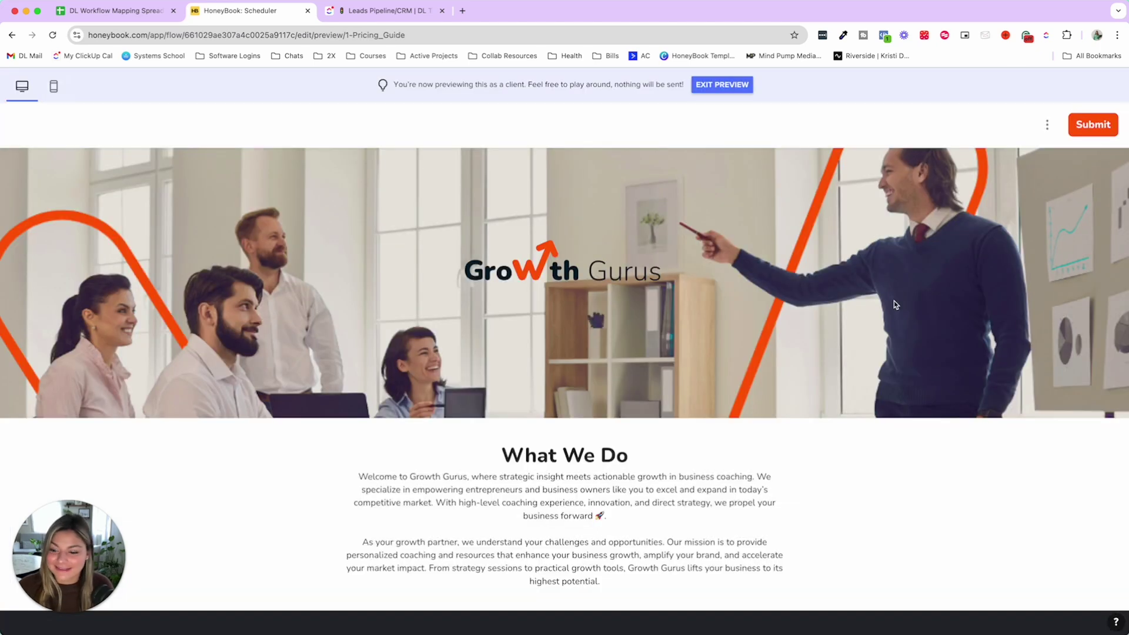
scroll(895, 304, down, 10)
scroll(894, 304, down, 15)
scroll(895, 304, down, 7)
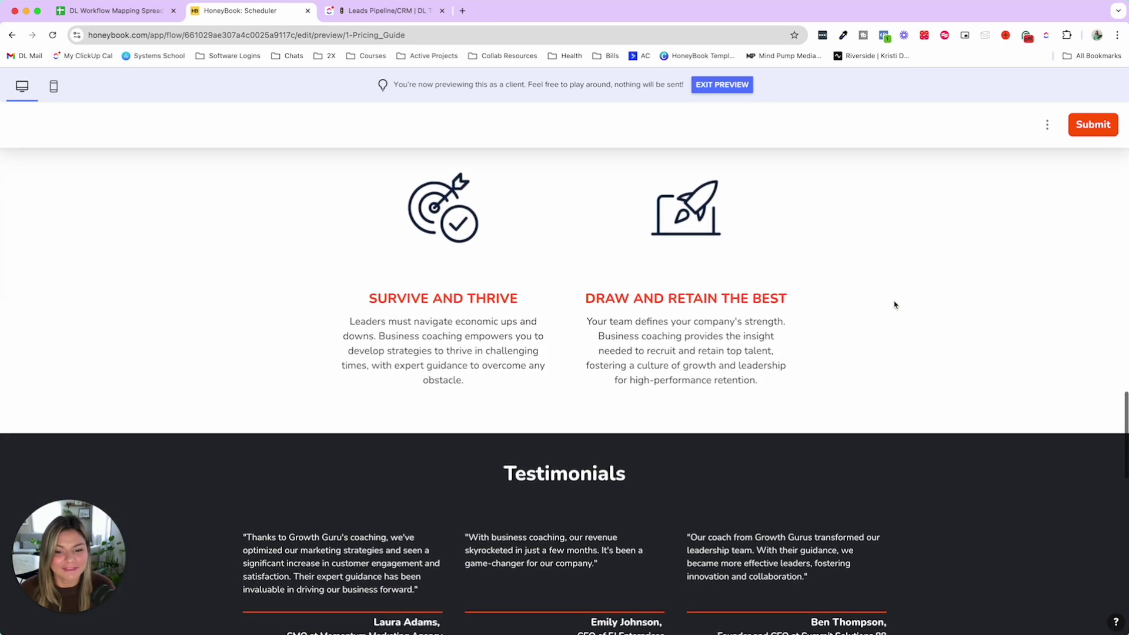
scroll(894, 305, down, 10)
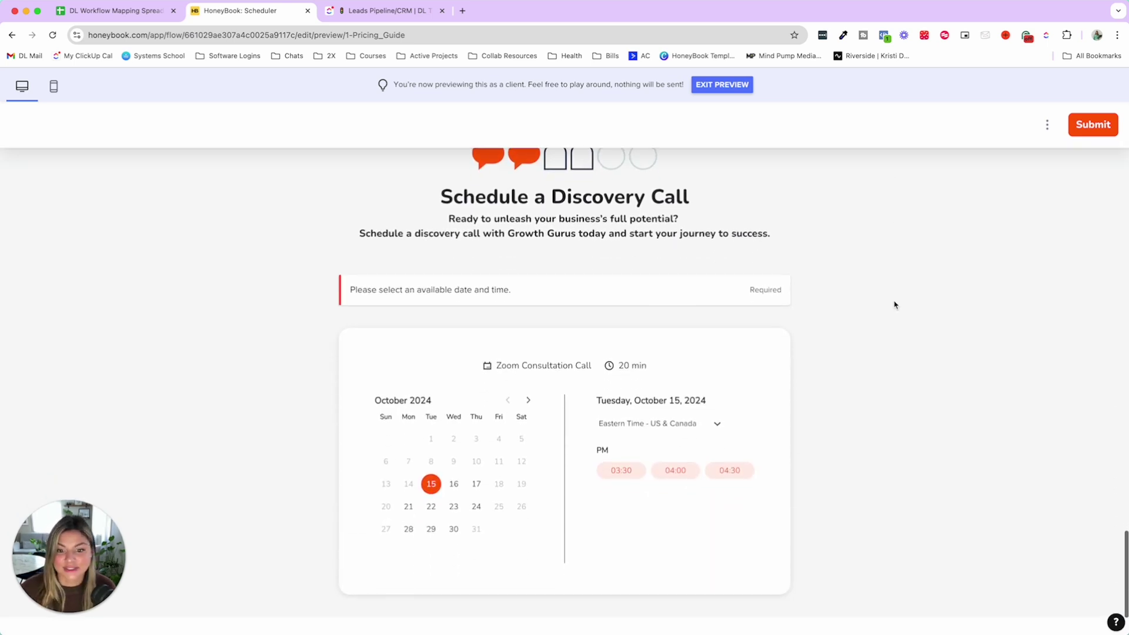
scroll(894, 305, down, 2)
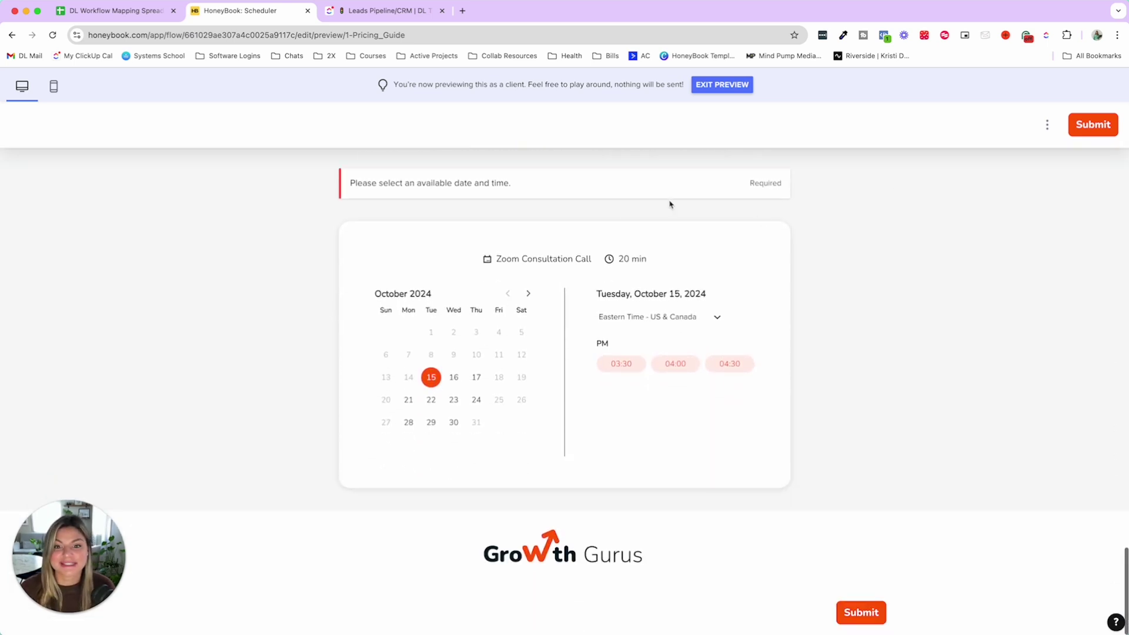
Step: Exit the preview and open the Growth Gurus Proposal from My Templates
click(740, 85)
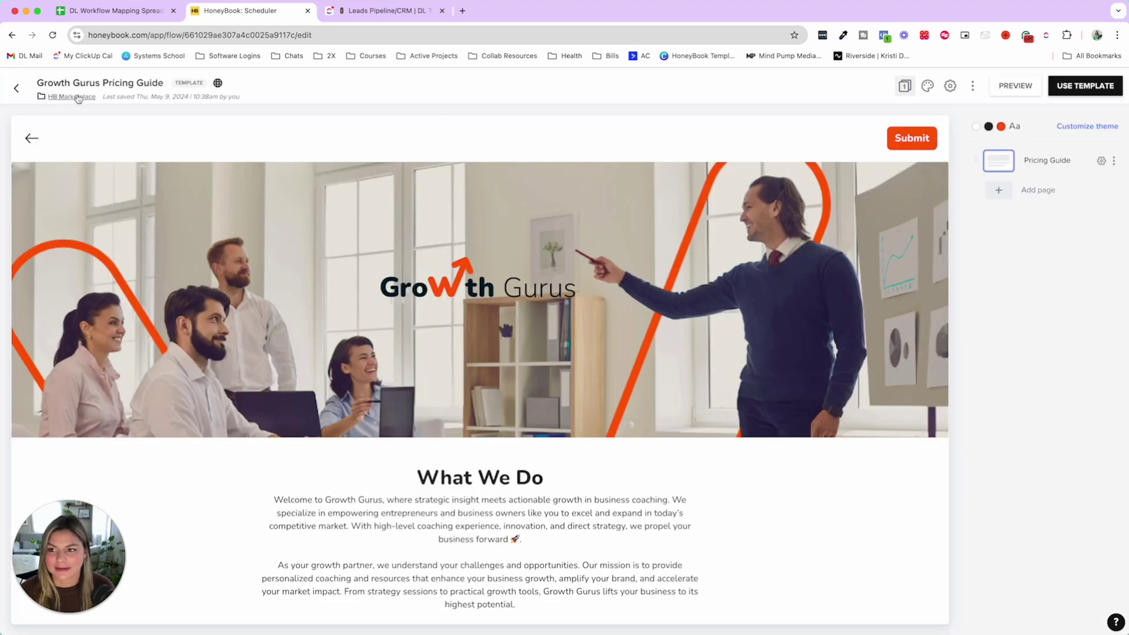
click(75, 97)
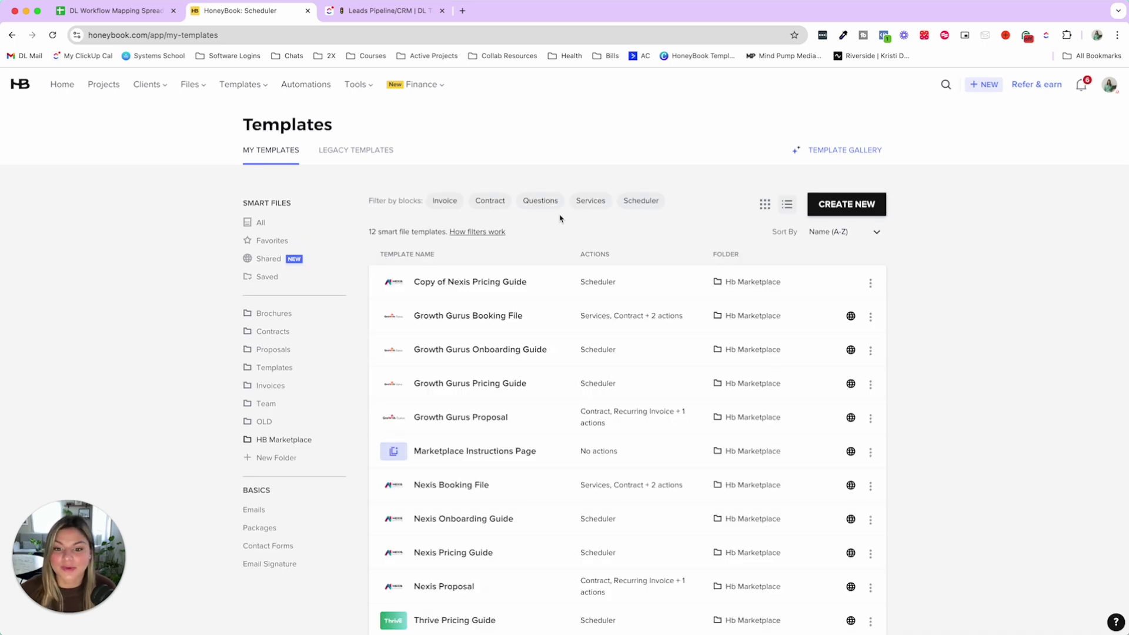
click(517, 417)
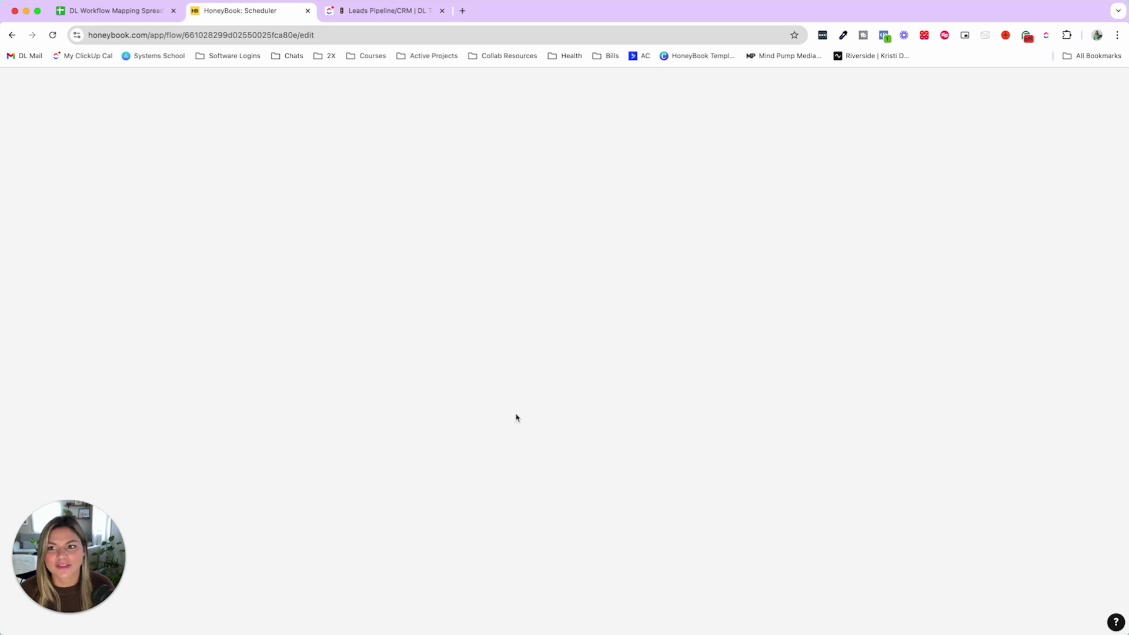
Step: Page through the proposal's Contract, Invoice and Payment pages, then switch to ClickUp's Leads Pipeline/CRM
scroll(520, 416, down, 5)
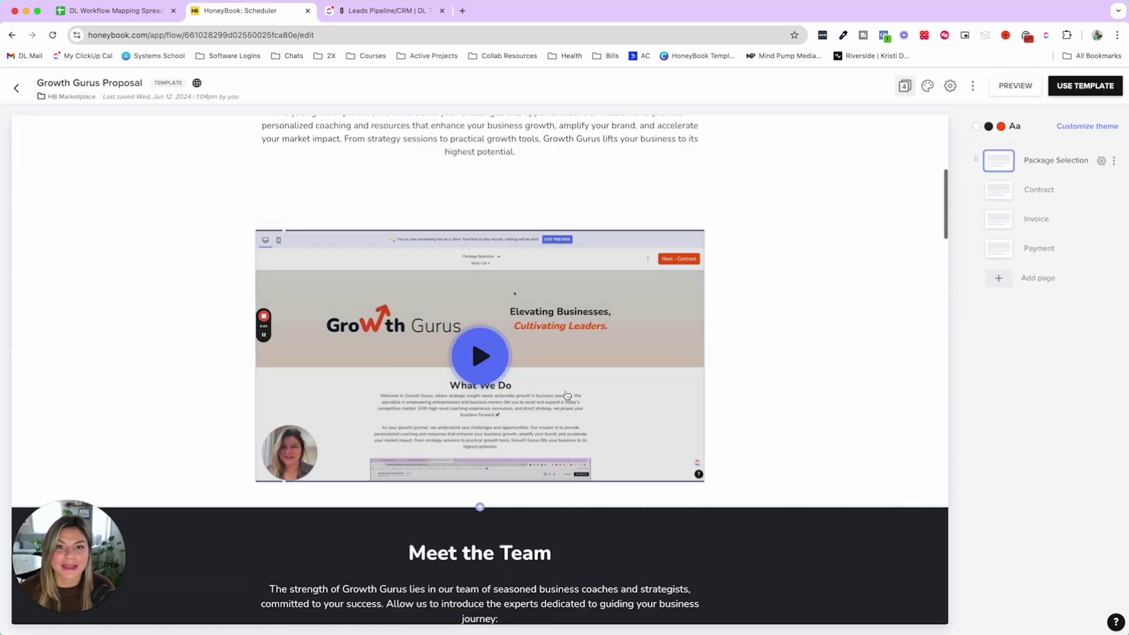
scroll(476, 402, down, 15)
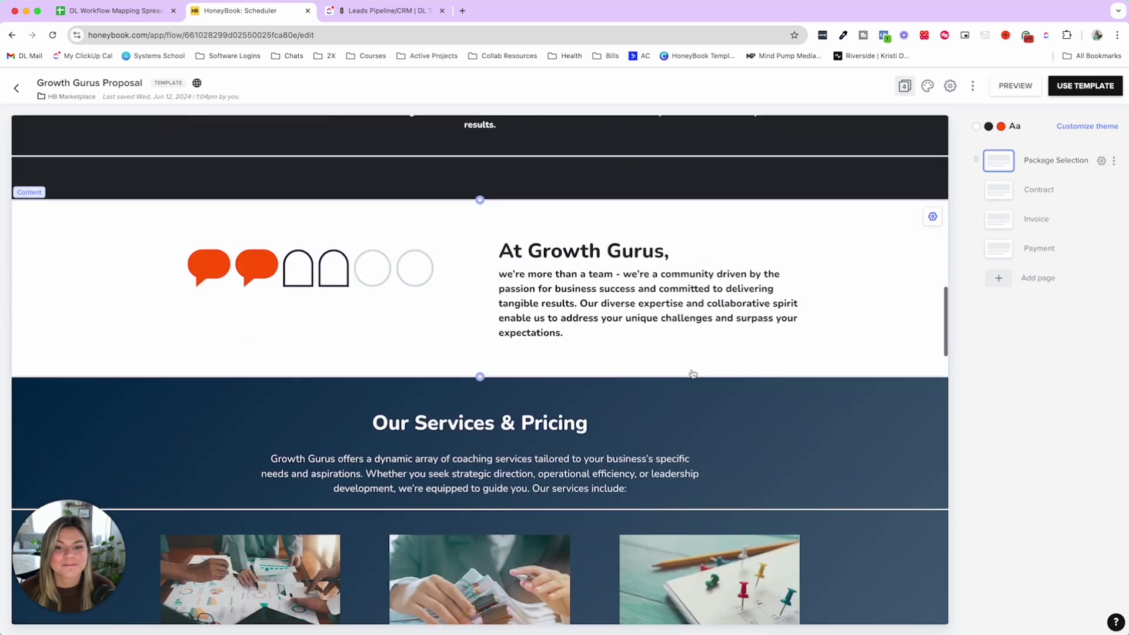
click(1038, 190)
scroll(799, 347, down, 2)
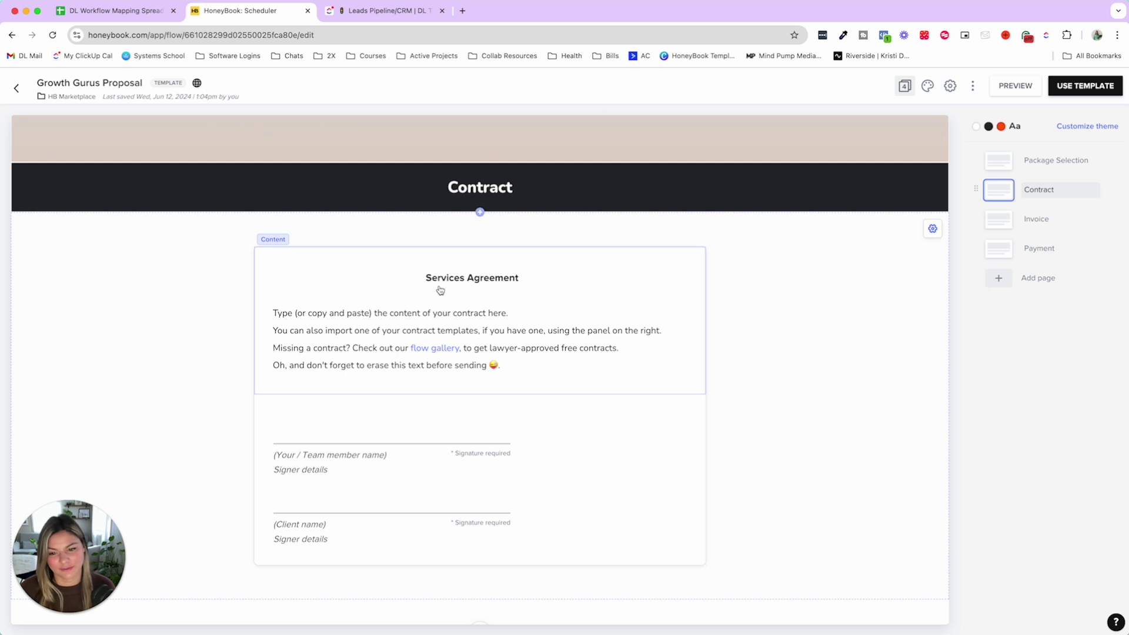
mouse_move(339, 442)
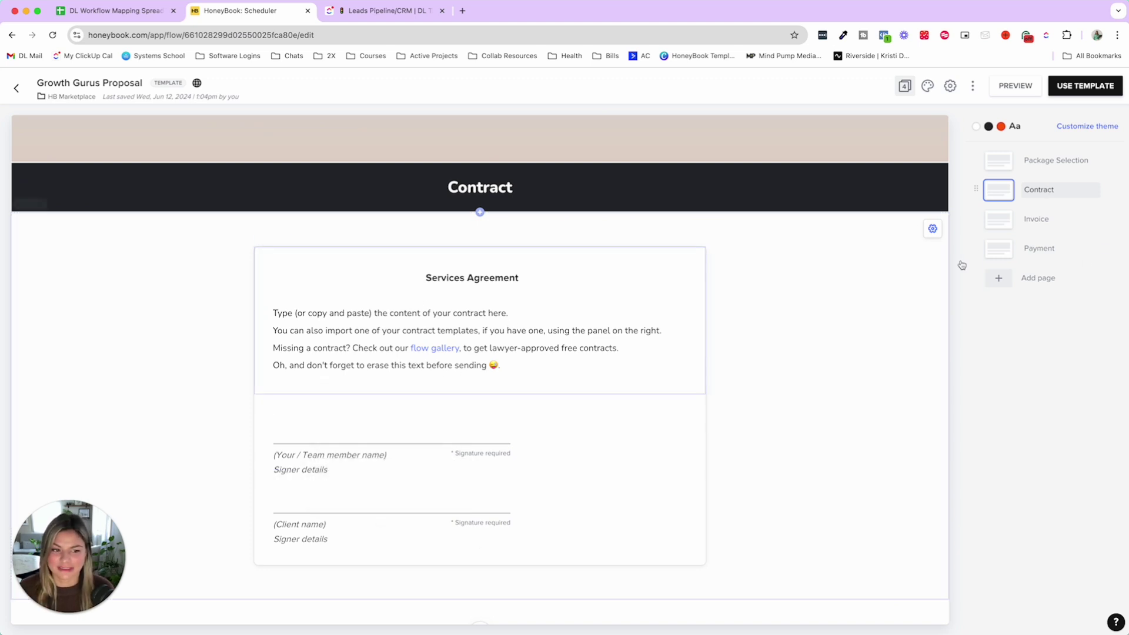
click(1053, 219)
scroll(722, 445, down, 5)
scroll(723, 445, down, 3)
click(1045, 249)
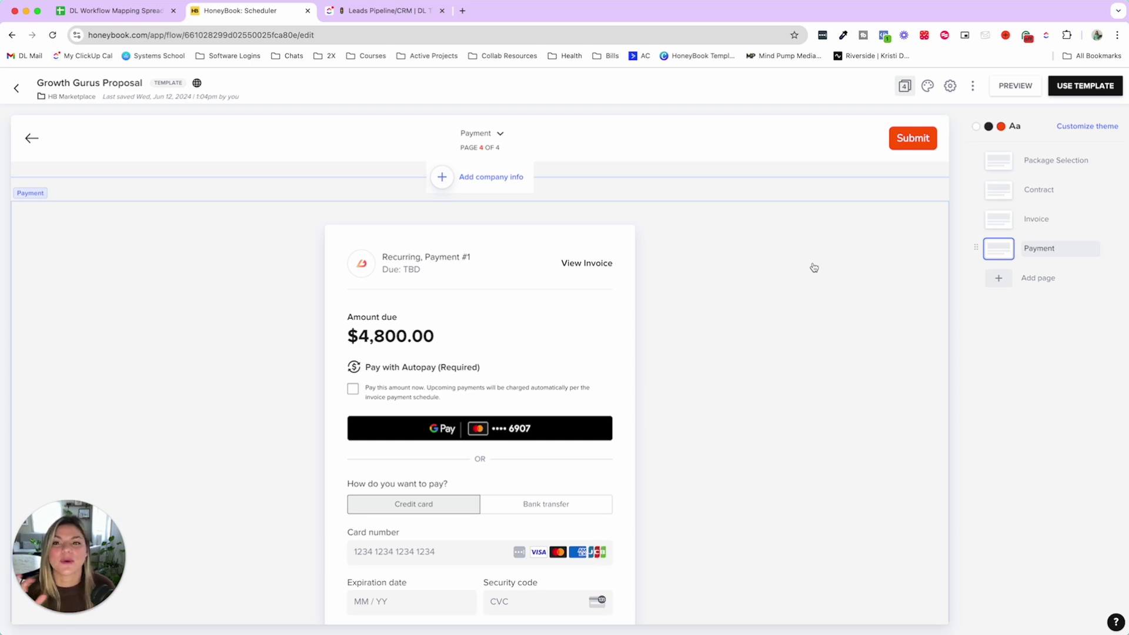
click(397, 16)
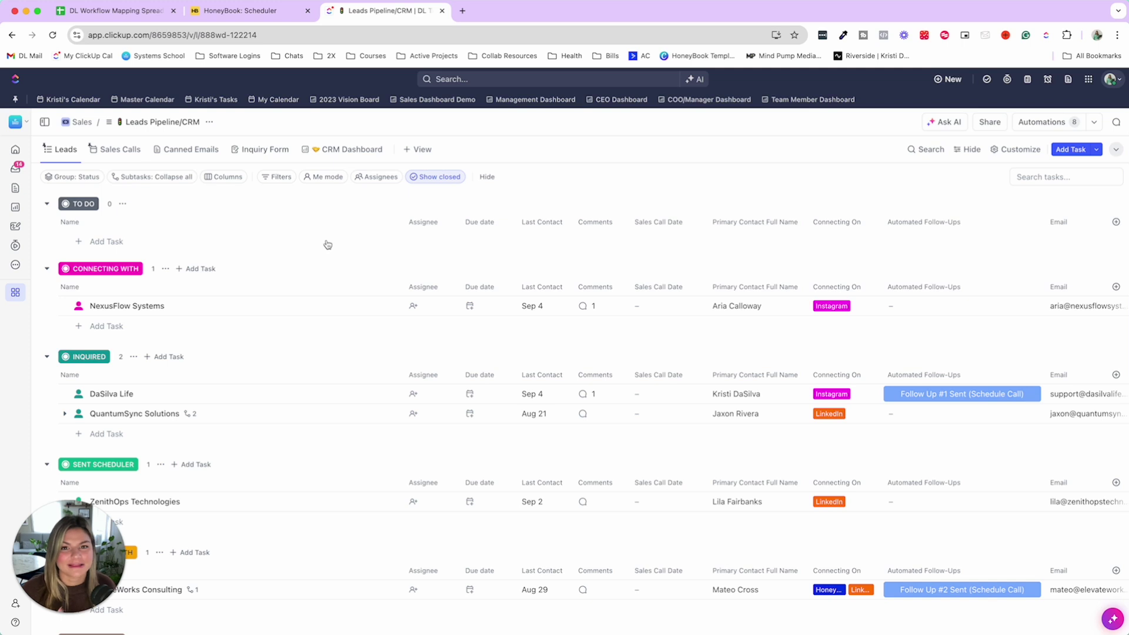
Step: Check NexusFlow Systems' status choices unchanged, scan the table, then open the Automations manager
scroll(366, 270, down, 1)
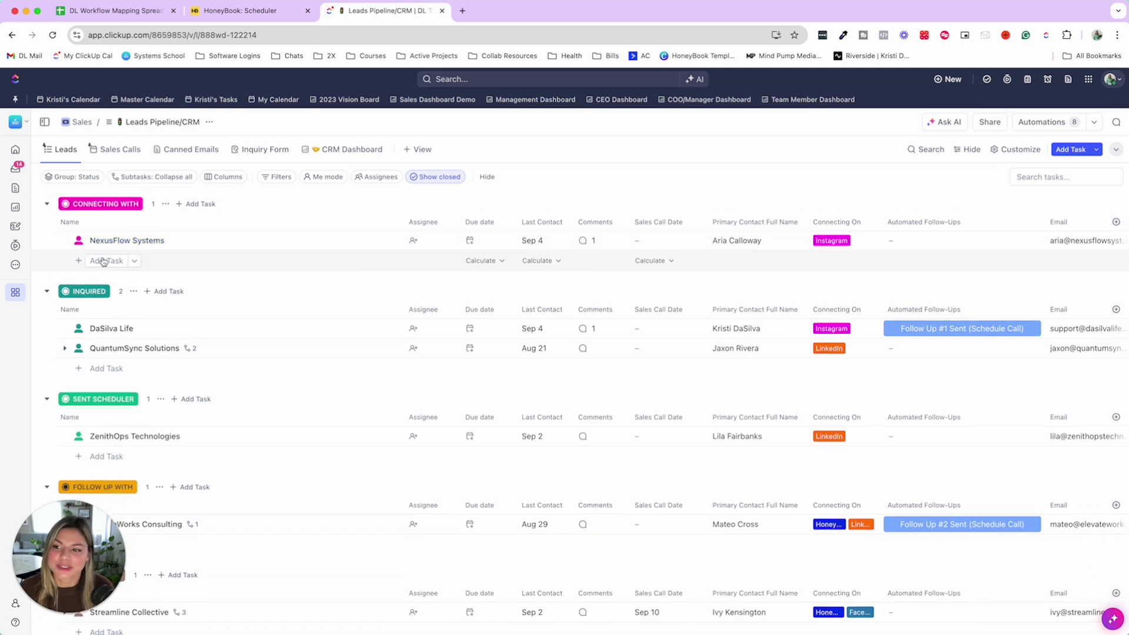
click(78, 241)
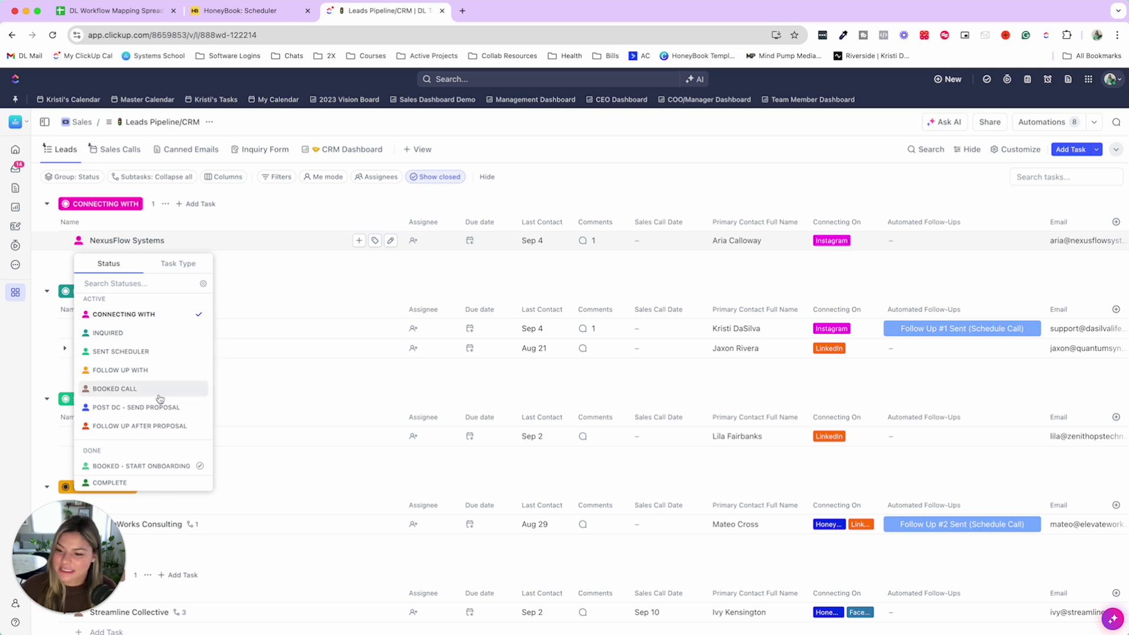
scroll(157, 398, down, 2)
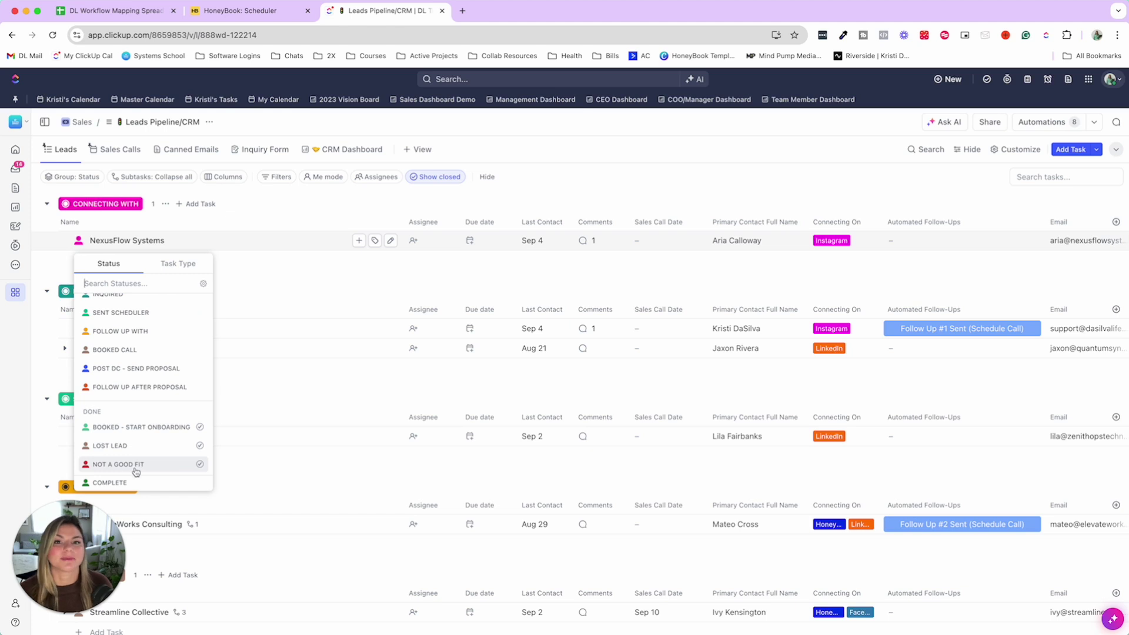
click(605, 300)
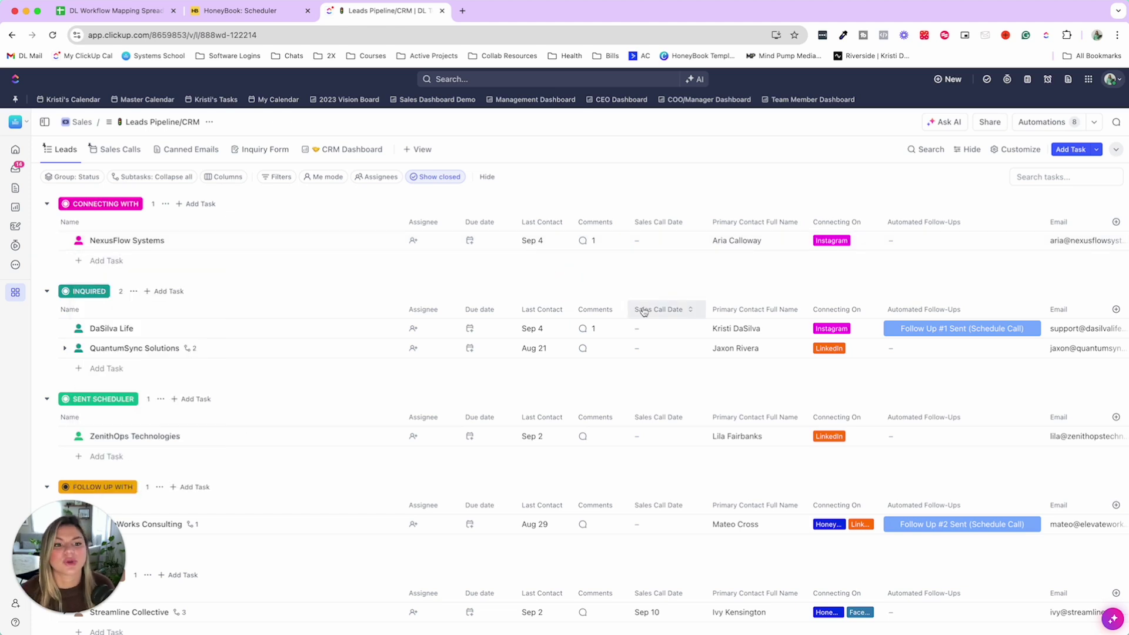
scroll(644, 311, right, 5)
scroll(644, 310, right, 3)
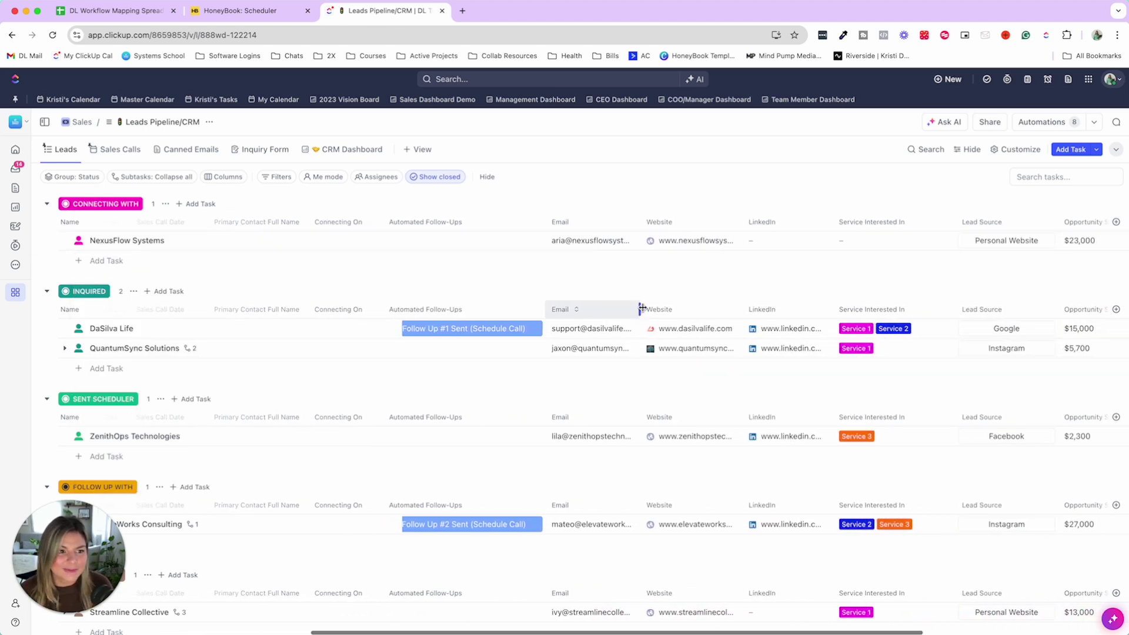
scroll(639, 312, left, 8)
click(1053, 124)
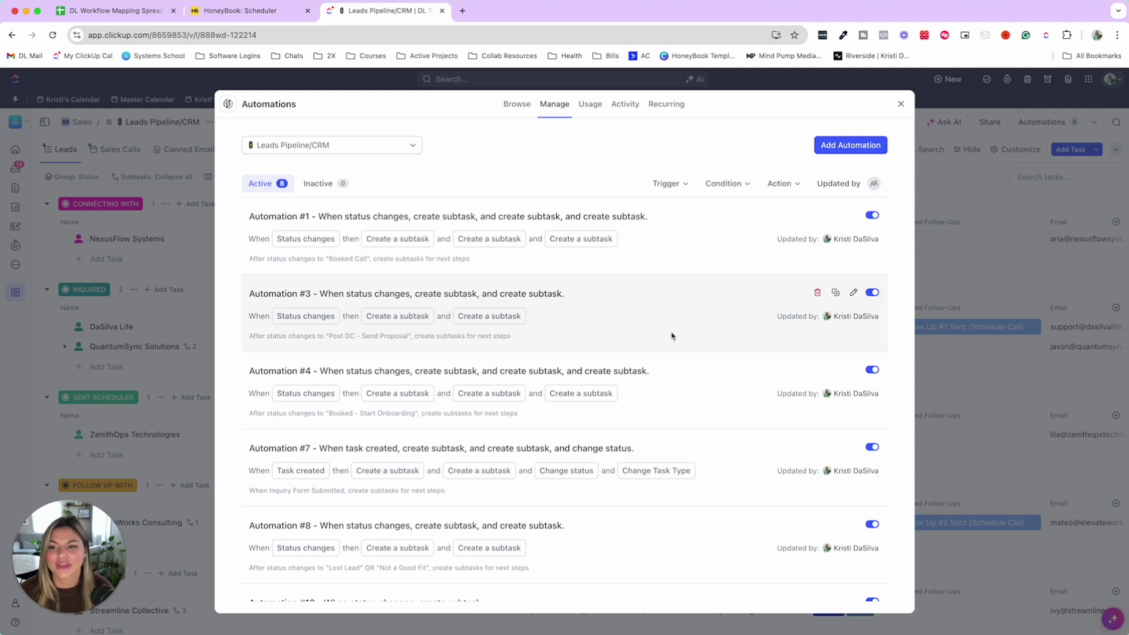
Step: Review the eight active automations on the Manage tab and close the manager
click(902, 105)
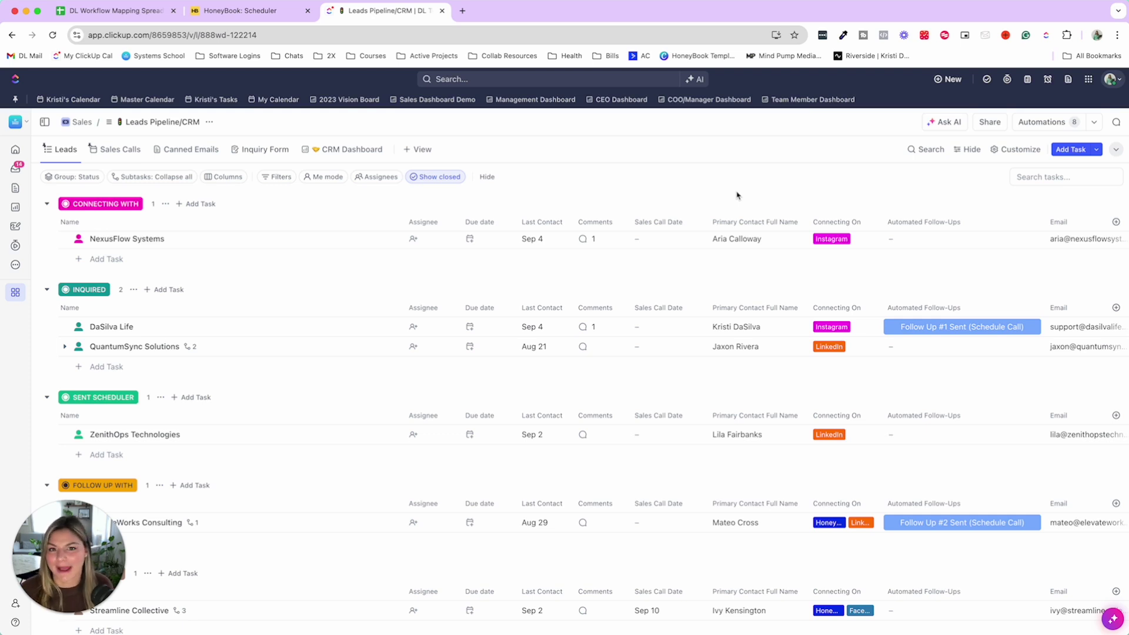
Step: Switch back to the HoneyBook tab showing the Inquiry - HoneyBook Setup automation
key(ctrl+shift+Tab)
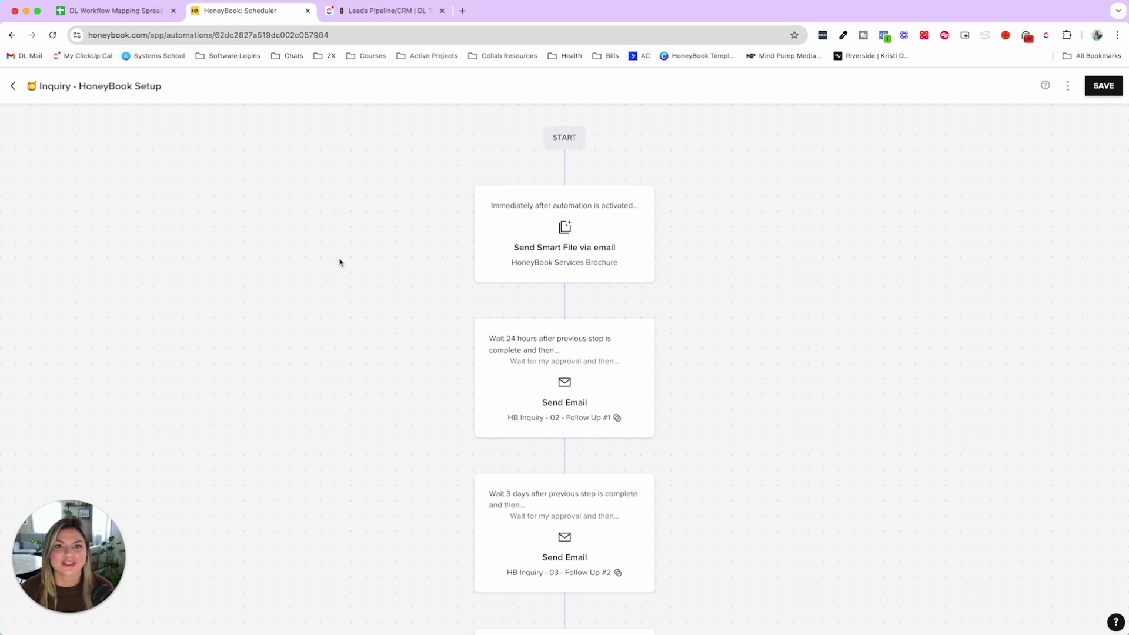
mouse_move(641, 262)
click(621, 253)
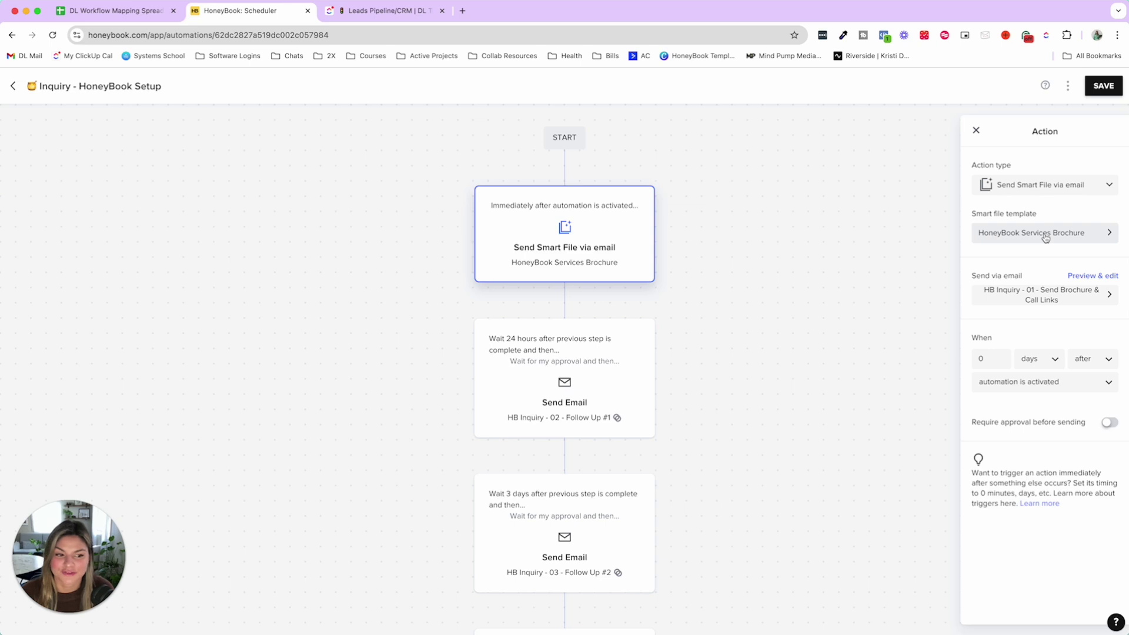
click(1088, 277)
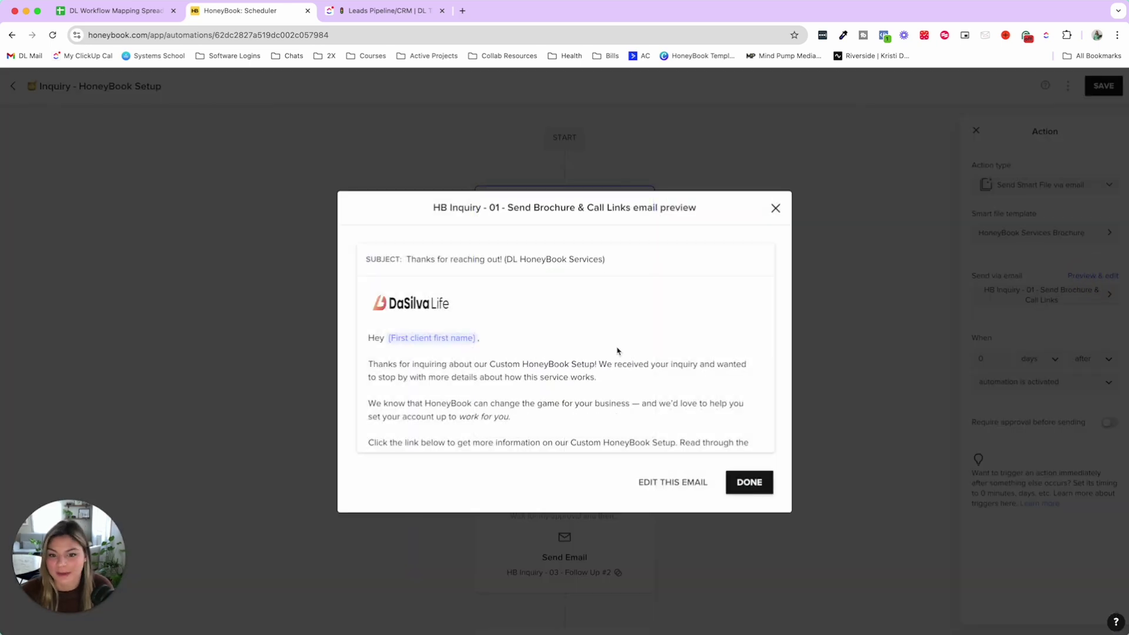
scroll(618, 347, down, 2)
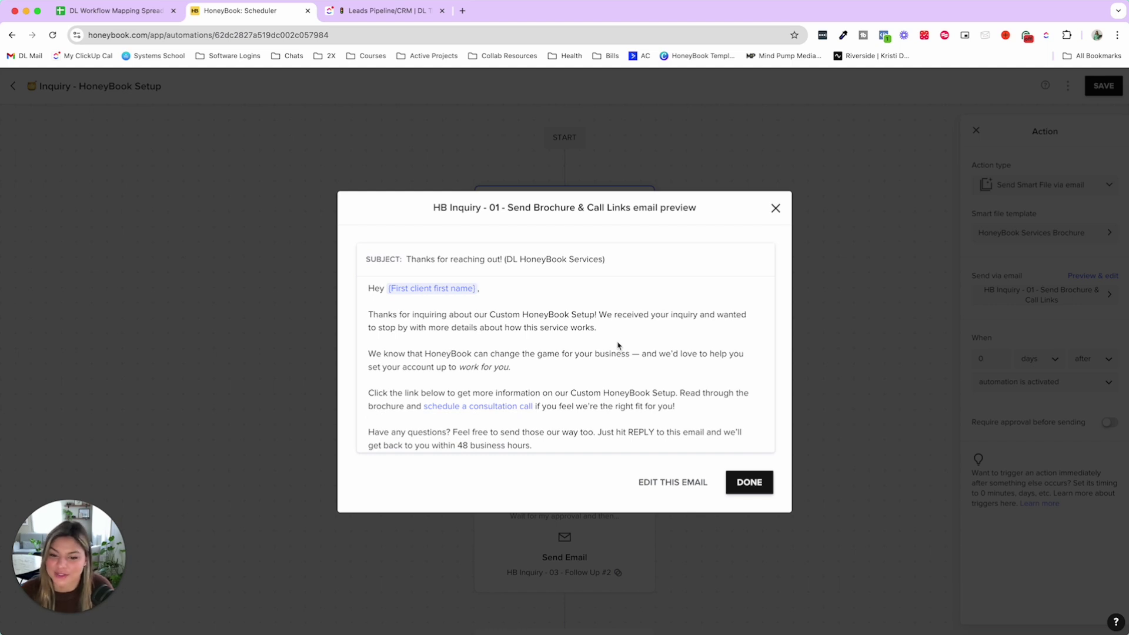
scroll(618, 346, down, 2)
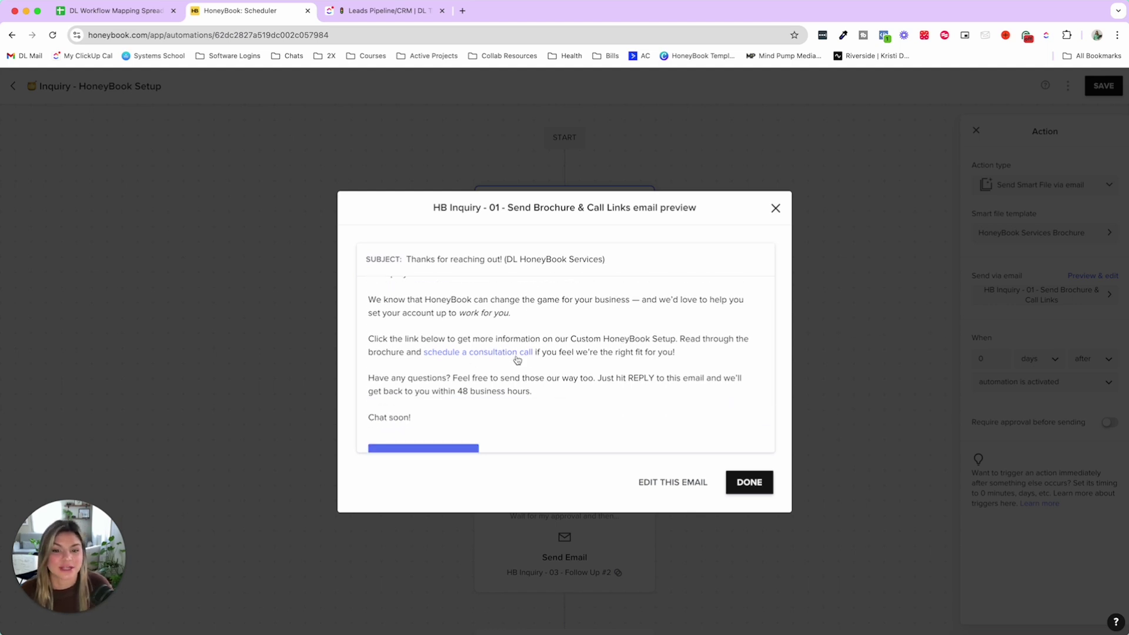
scroll(533, 360, down, 3)
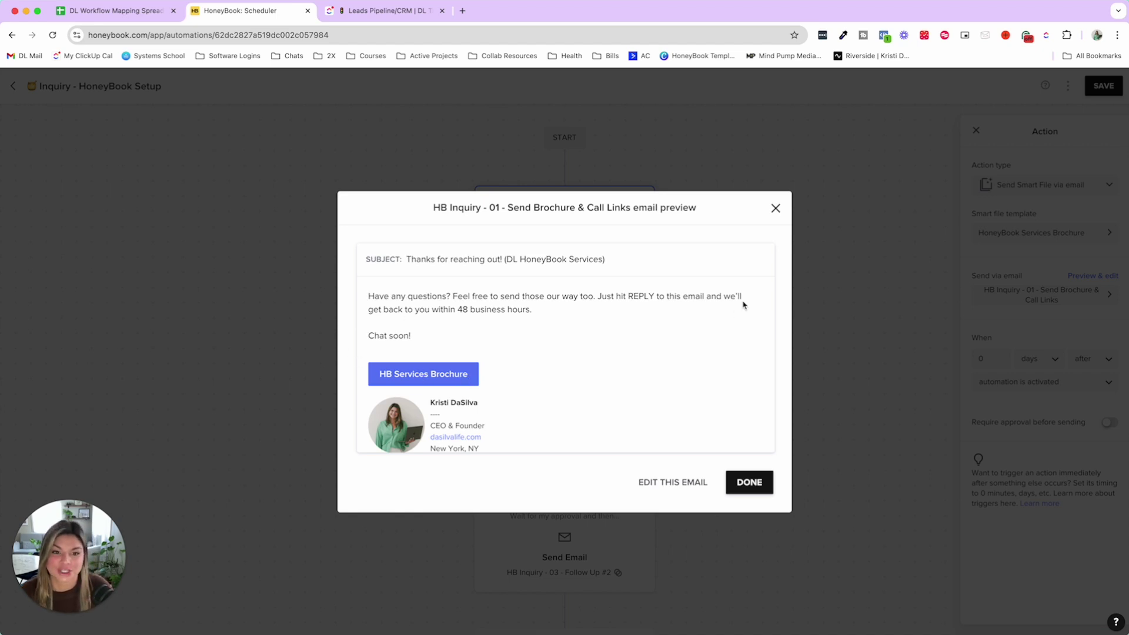
click(775, 209)
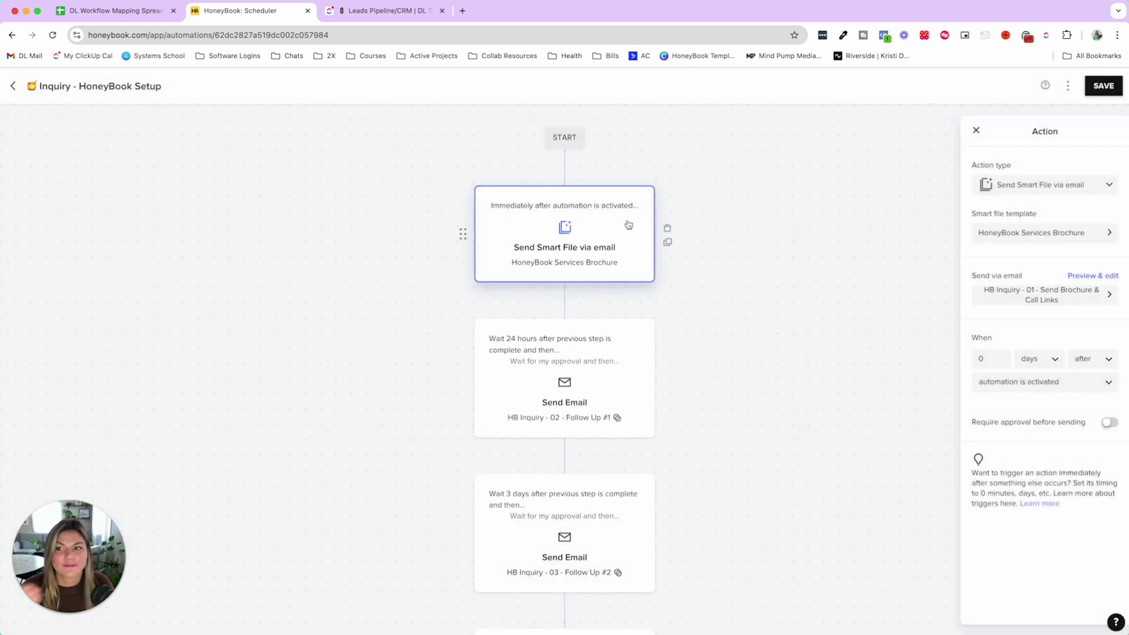
click(978, 134)
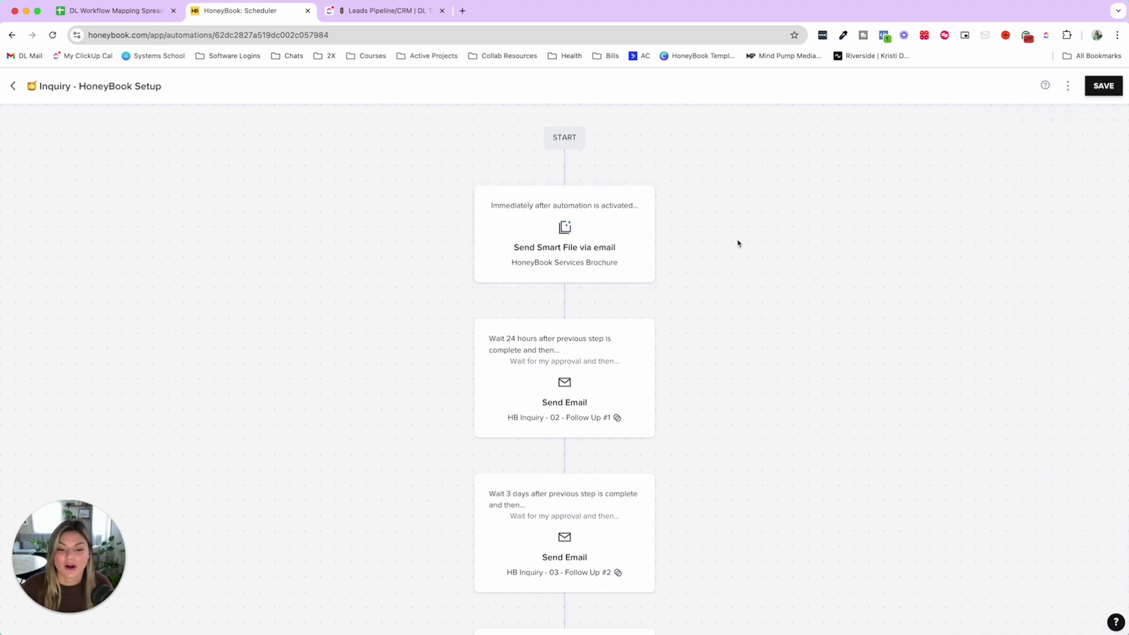
Step: Open the 24-hour Follow Up #1 email step and review its wording, including the INSERT PERSONAL NOTE placeholder
click(618, 358)
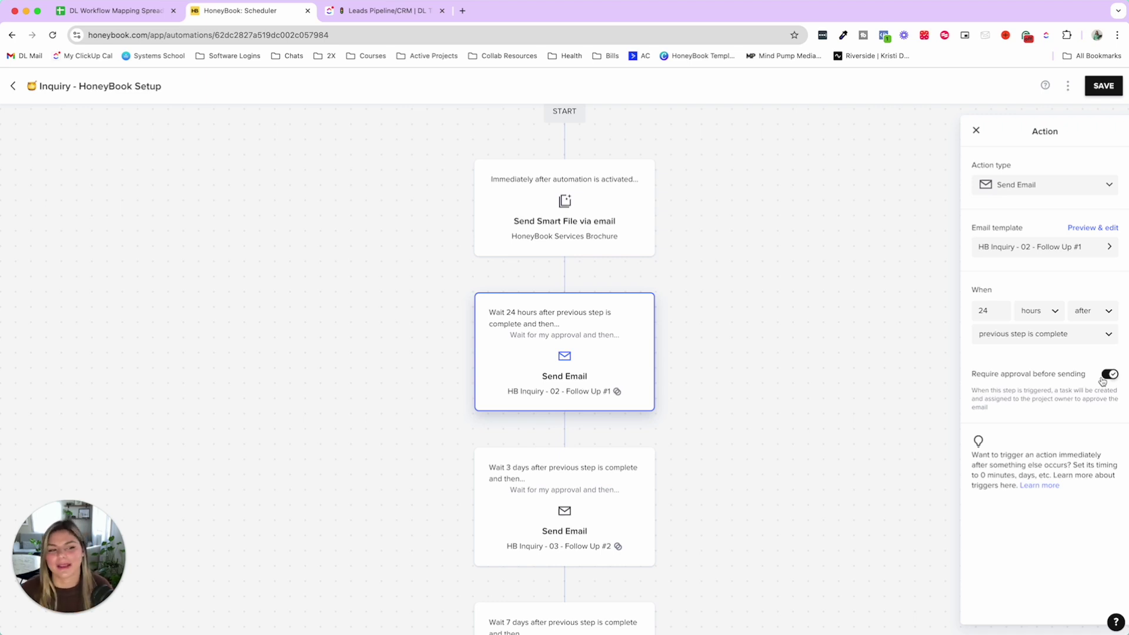
click(1093, 228)
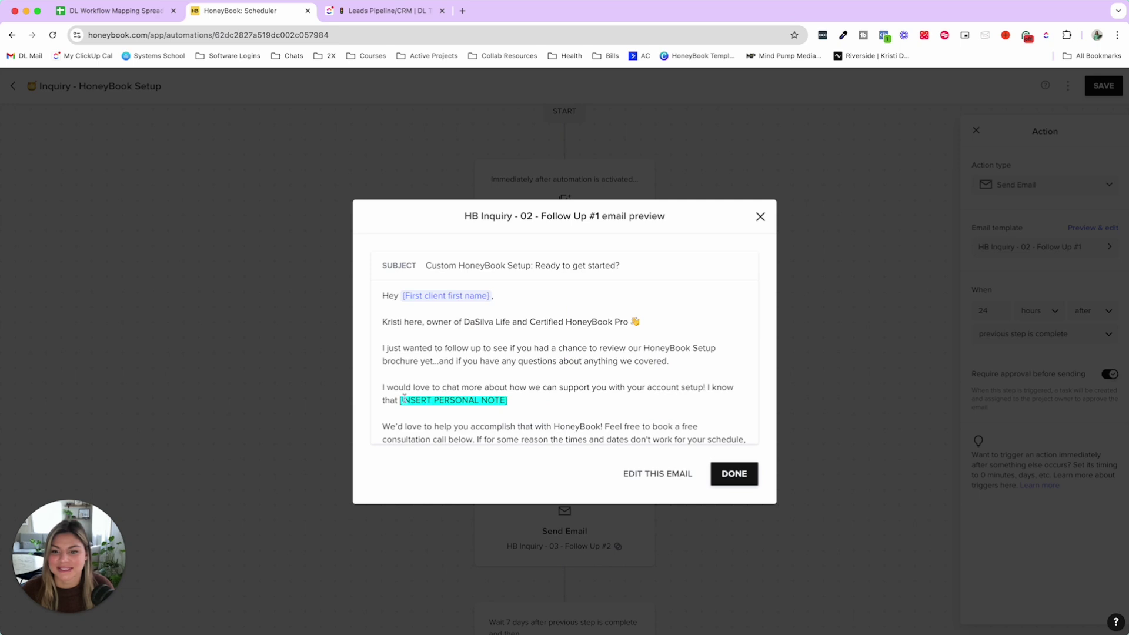
drag(404, 397, 572, 403)
click(570, 403)
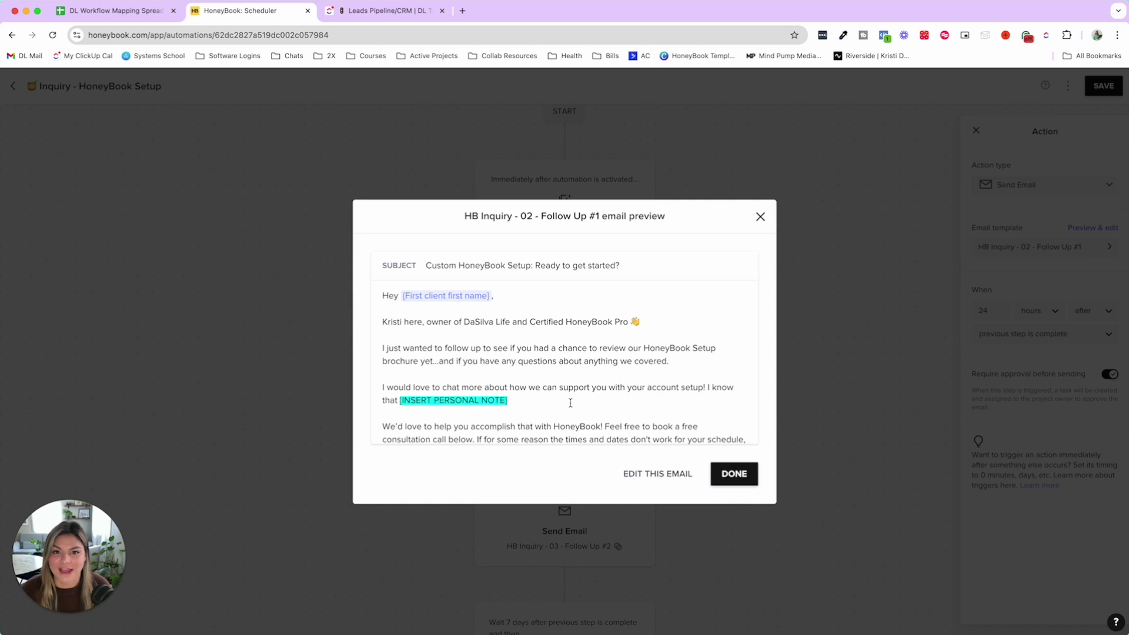
click(760, 217)
scroll(735, 320, down, 2)
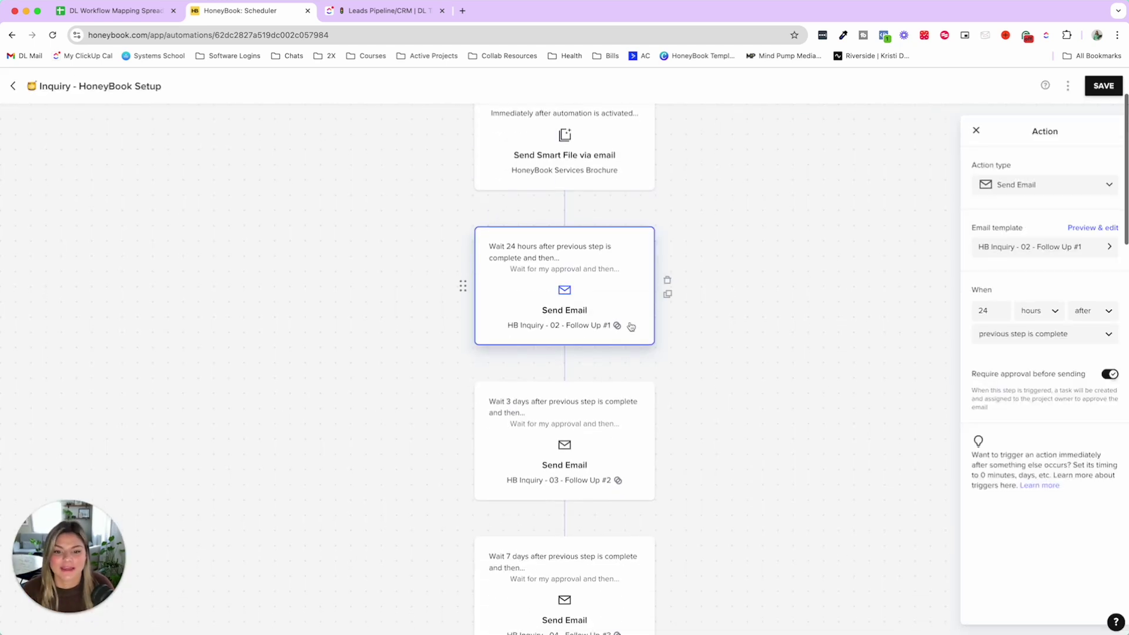
Step: Review the follow-up emails down to the 3 MONTH FOLLOW UP stage move, then close the Action panel
scroll(588, 481, down, 5)
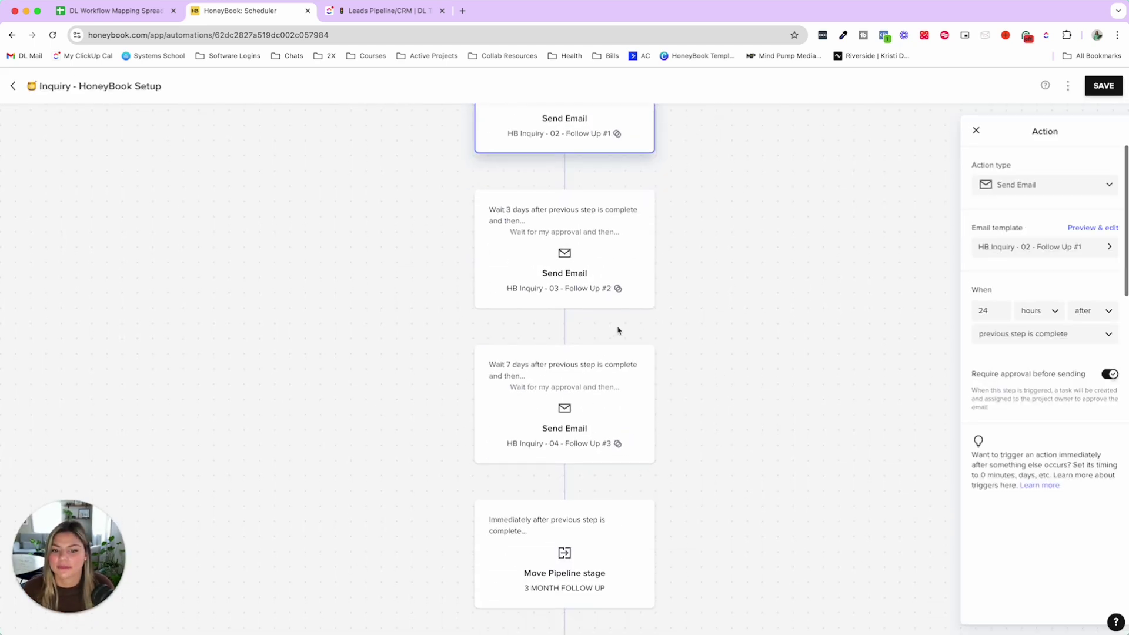
scroll(516, 443, down, 3)
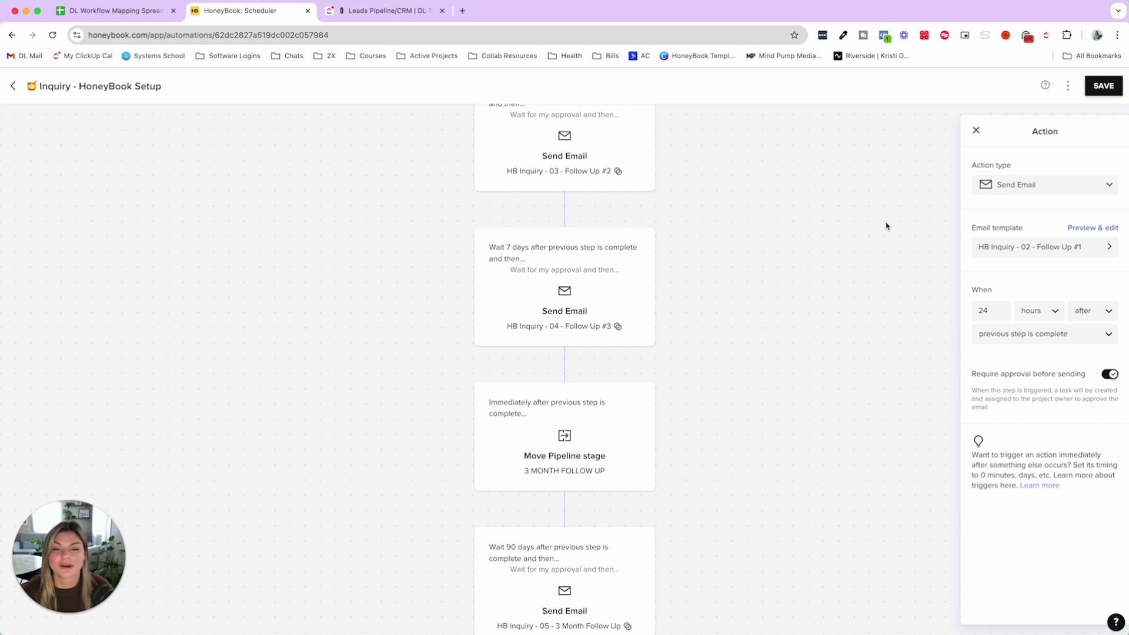
click(976, 131)
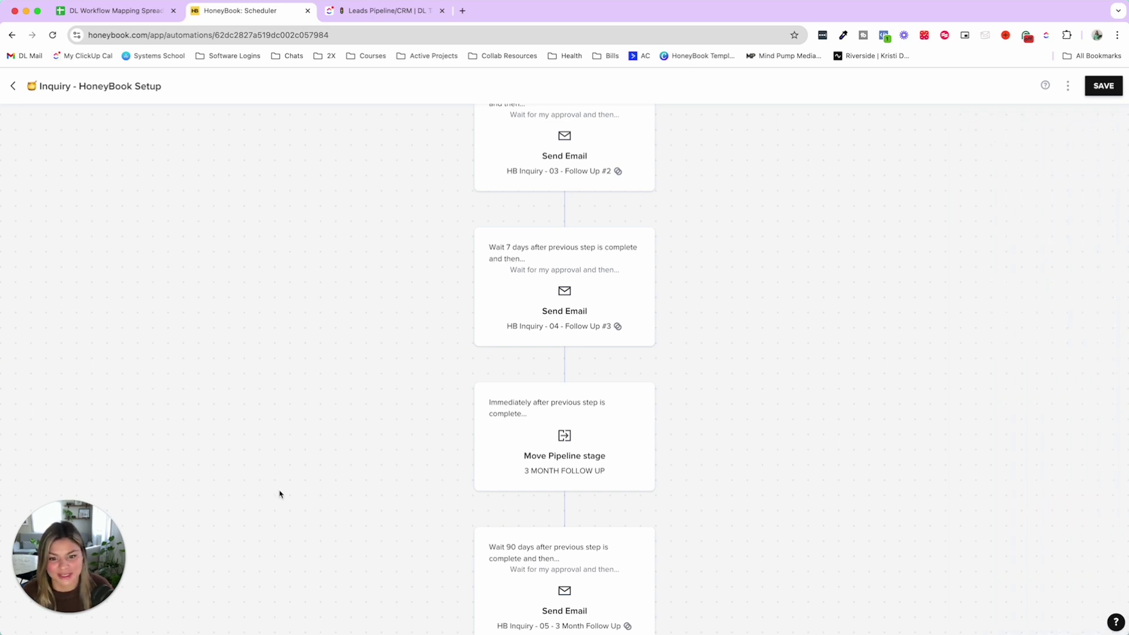
scroll(537, 441, down, 5)
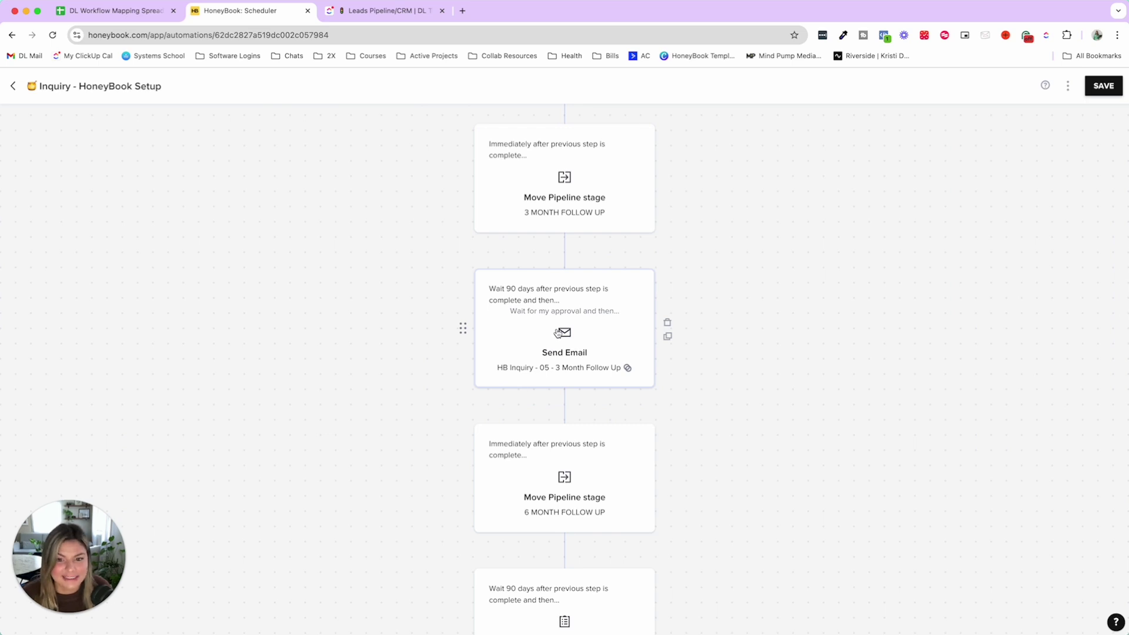
scroll(524, 365, down, 3)
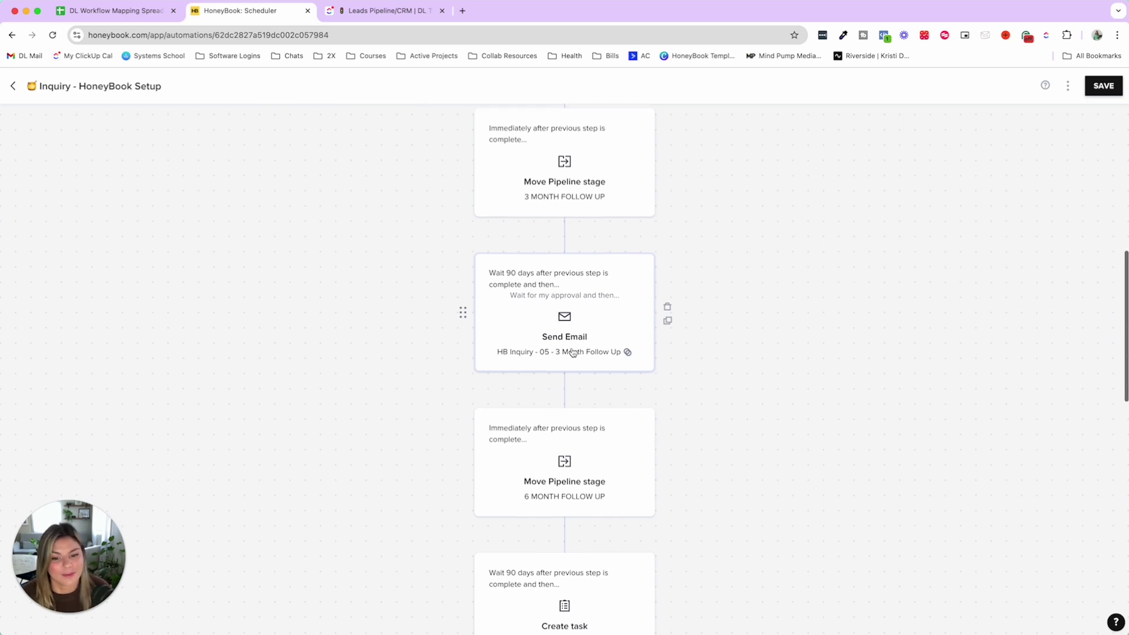
scroll(539, 372, down, 4)
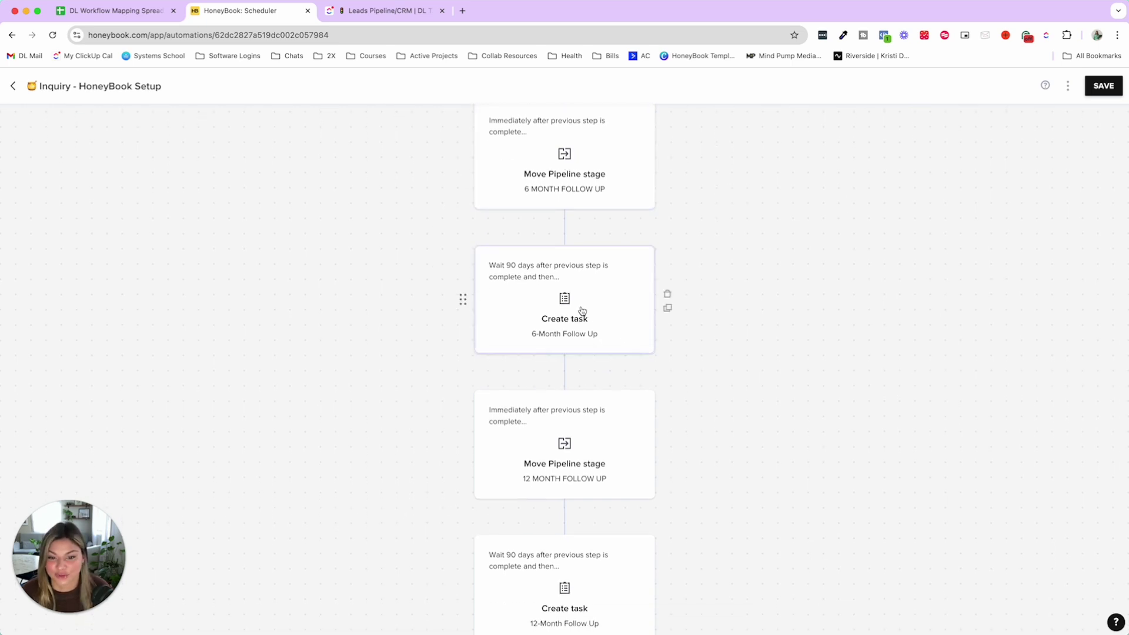
scroll(580, 312, down, 2)
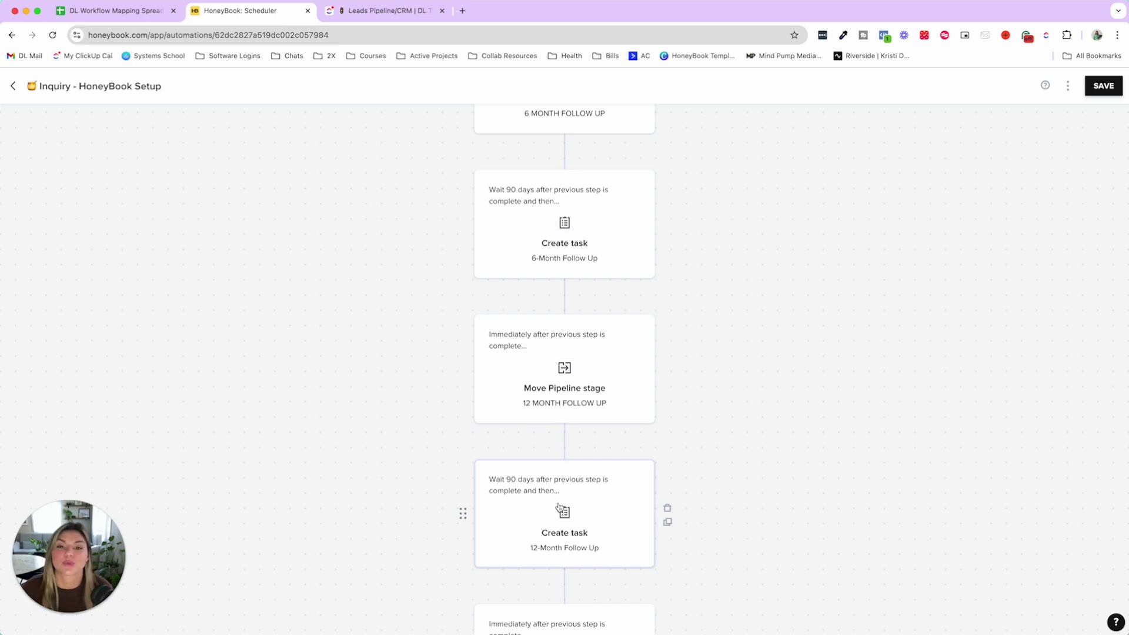
scroll(688, 305, up, 5)
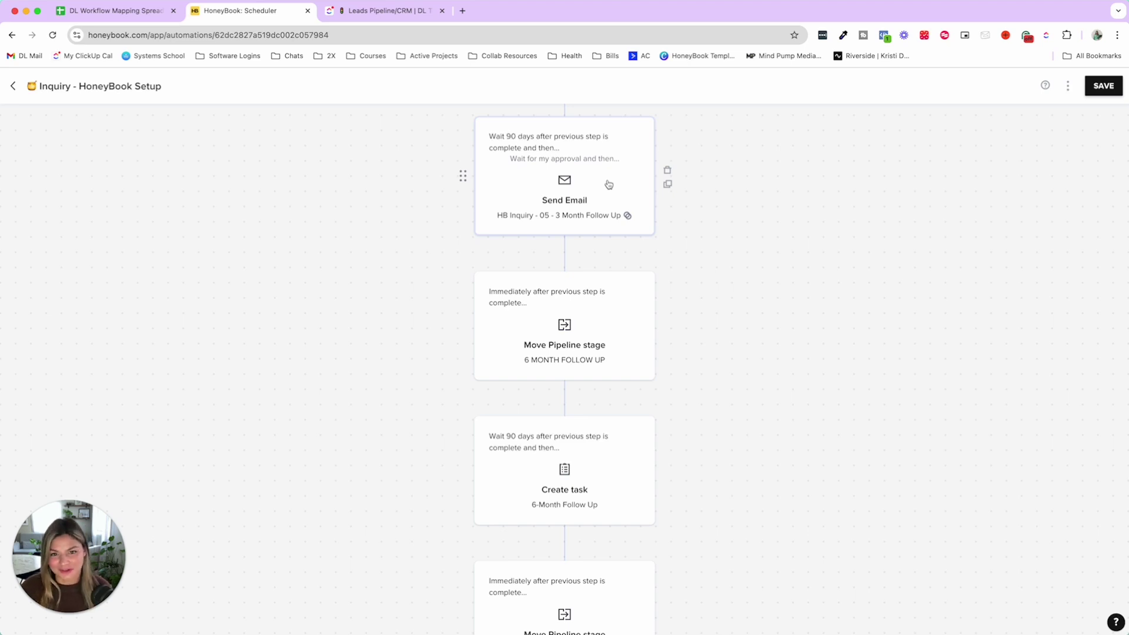
scroll(608, 185, down, 3)
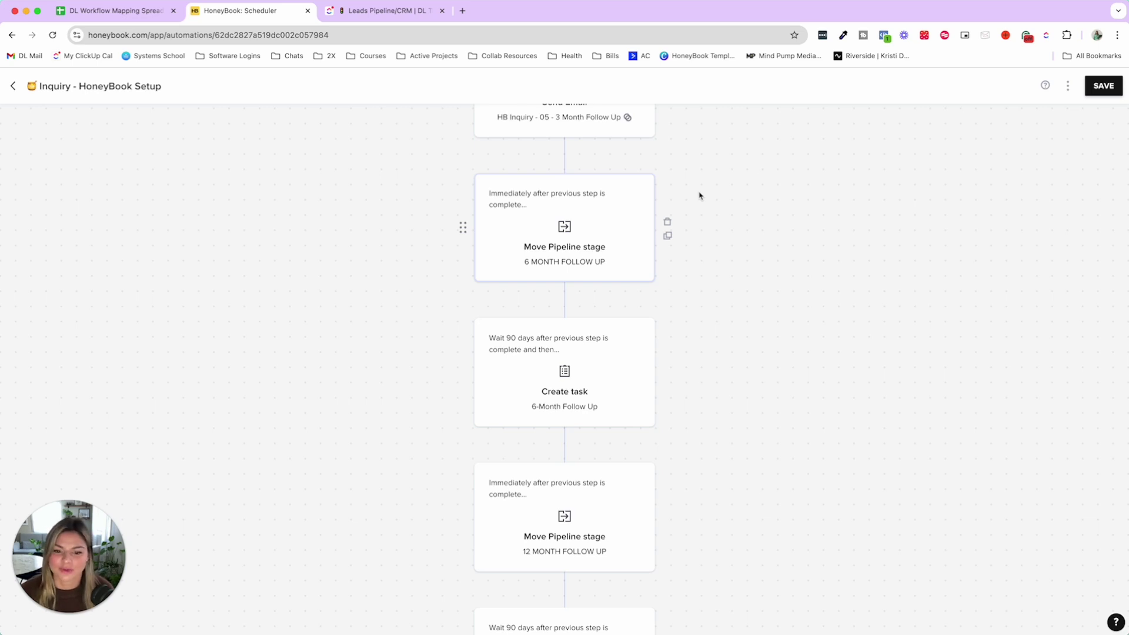
scroll(718, 258, down, 2)
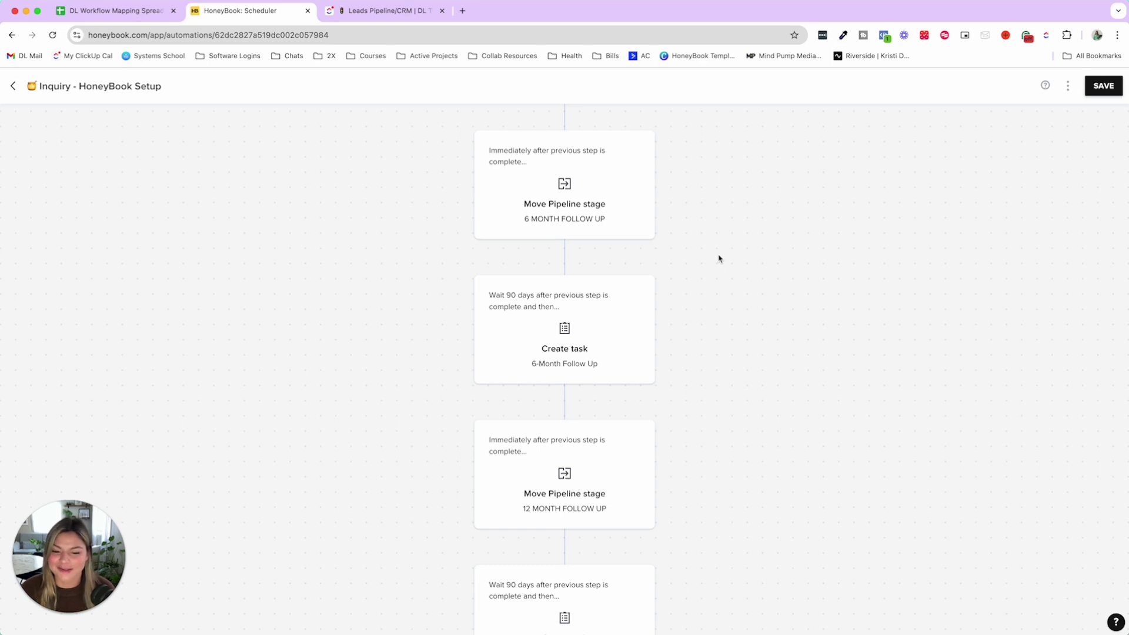
scroll(719, 259, down, 10)
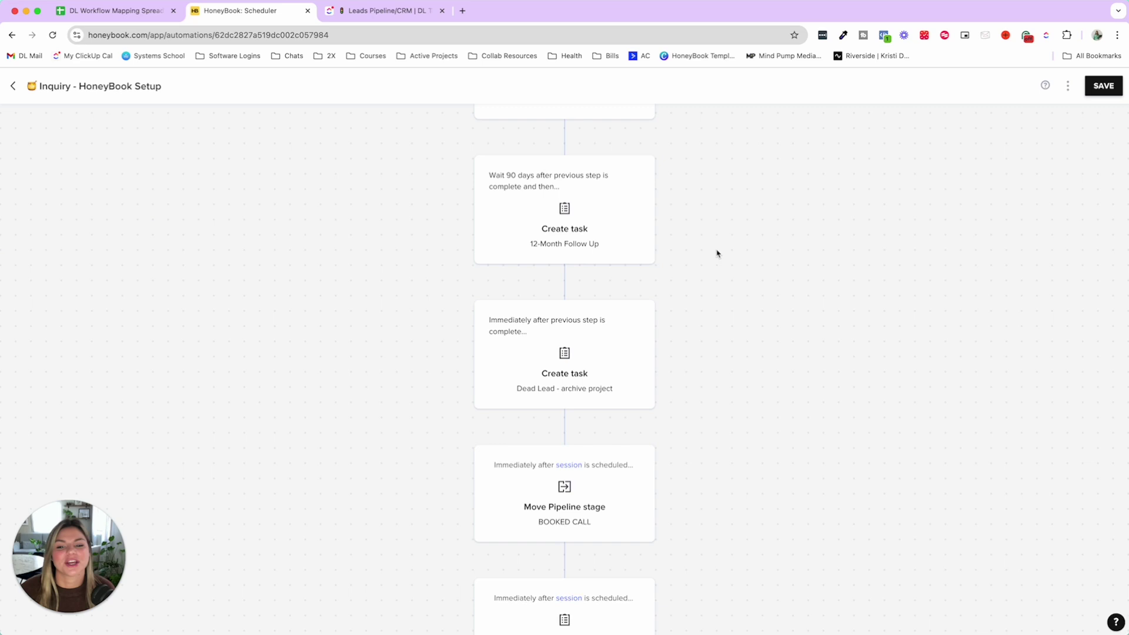
scroll(717, 253, down, 1)
mouse_move(680, 177)
mouse_move(590, 331)
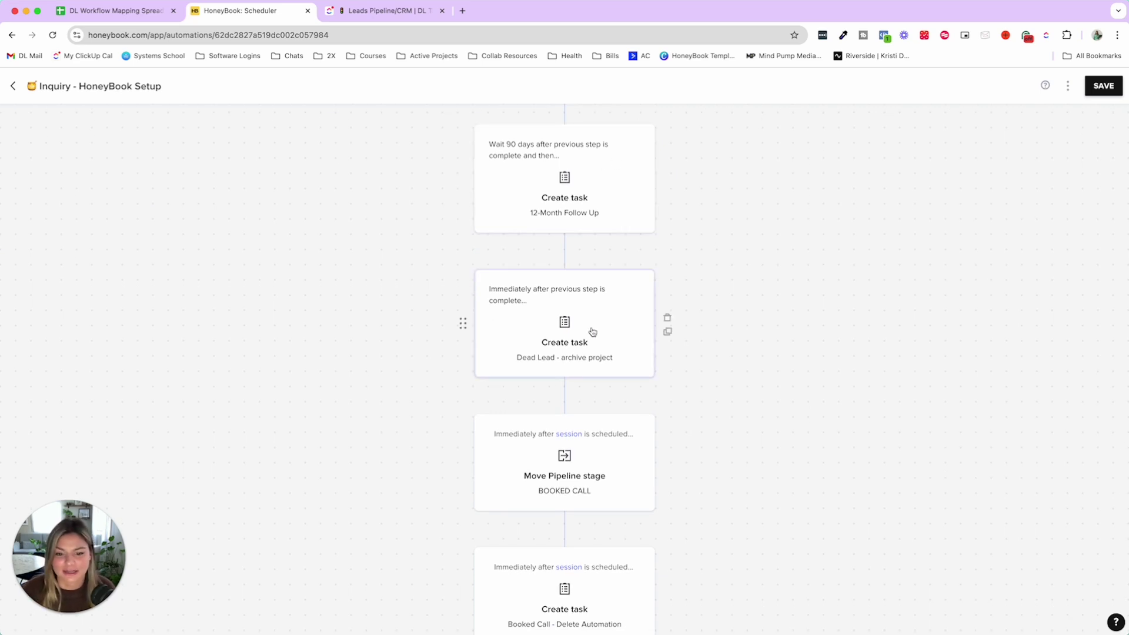
scroll(592, 332, down, 5)
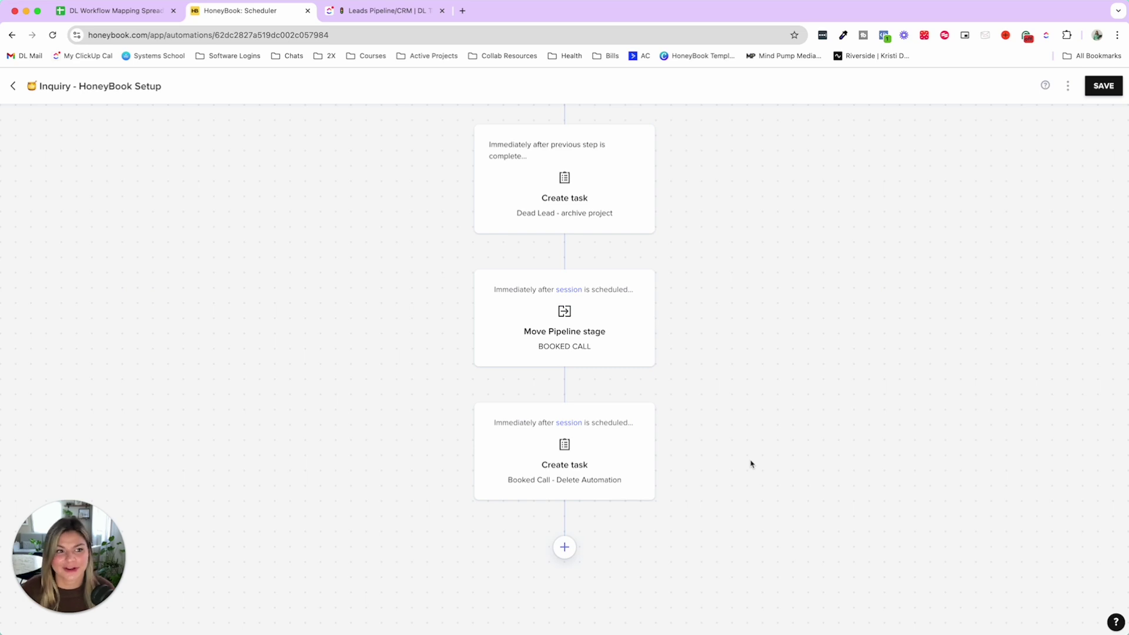
scroll(751, 463, up, 1)
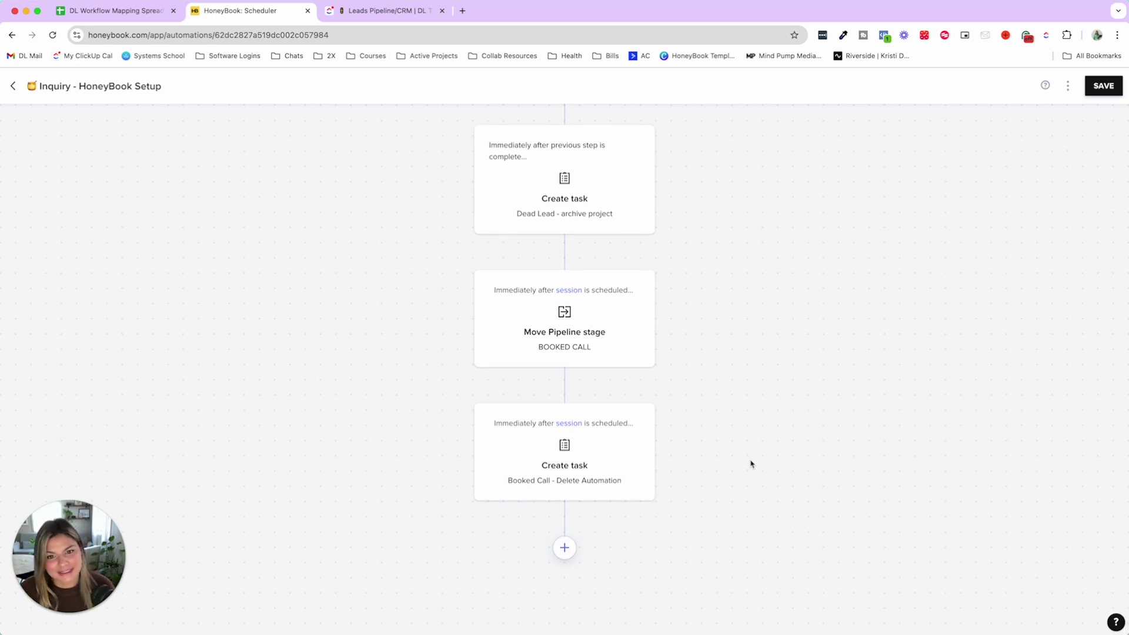
scroll(750, 464, up, 15)
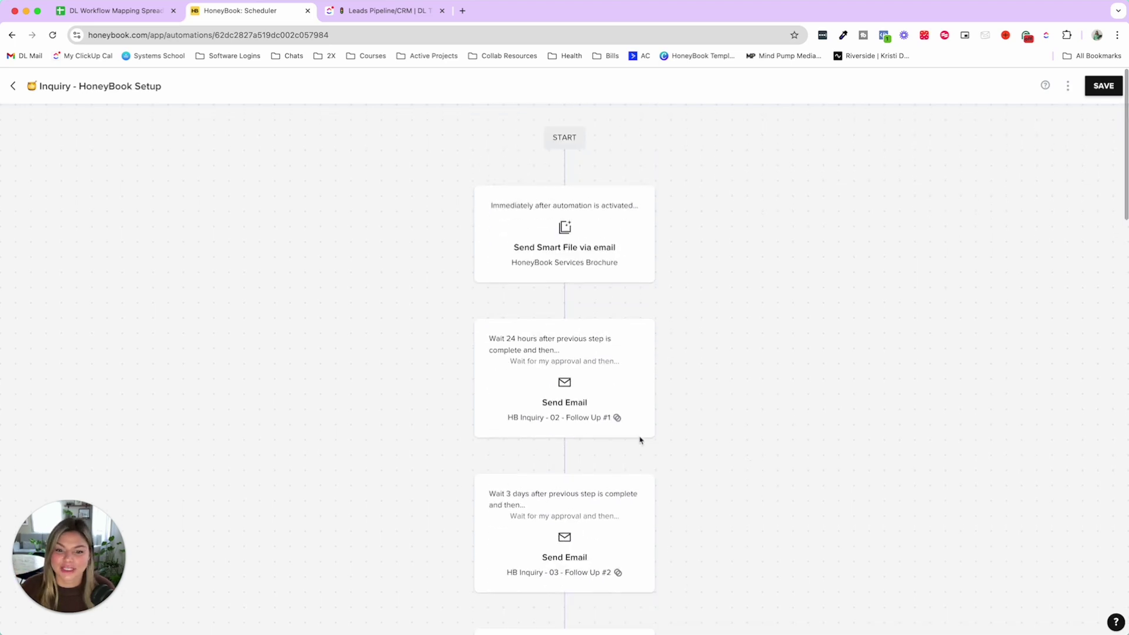
scroll(641, 443, down, 8)
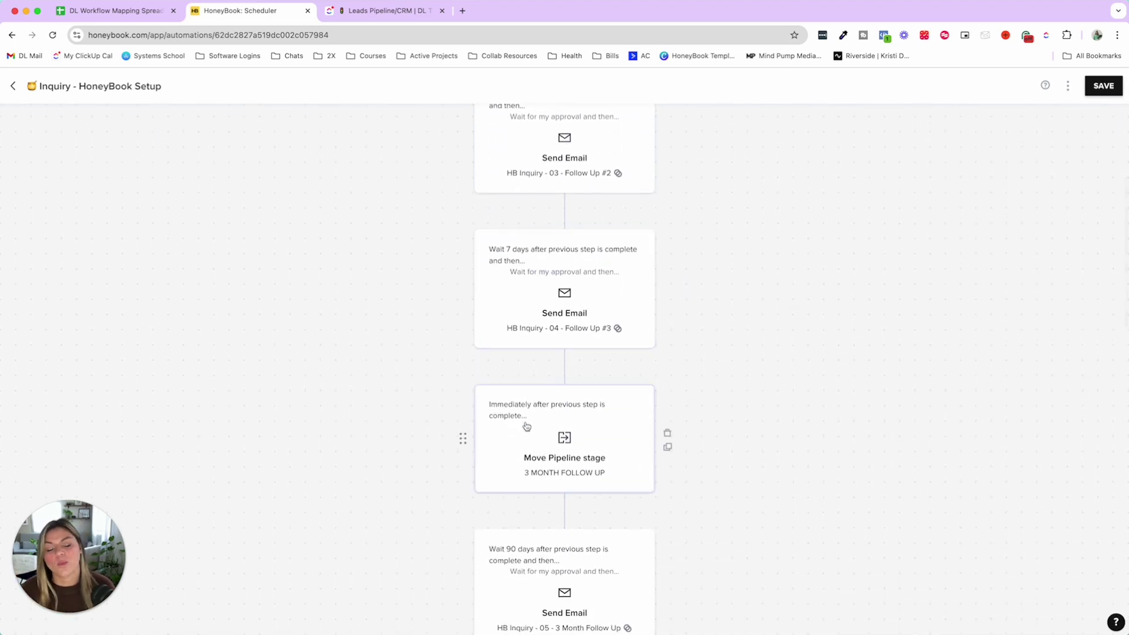